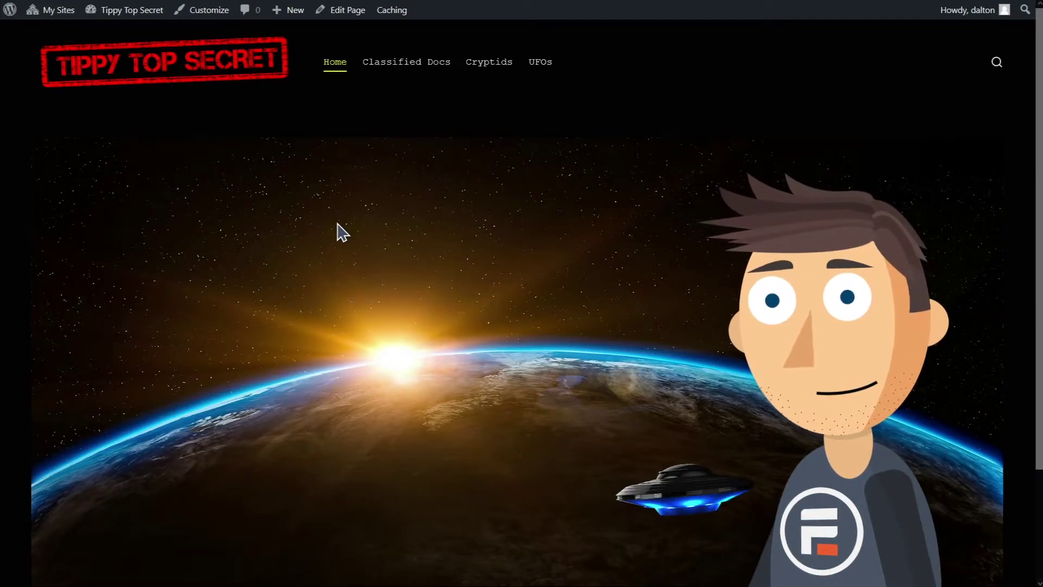
# Create a new blank form named 'Gated File' from the Formidable Forms list.
pyautogui.click(132, 10)
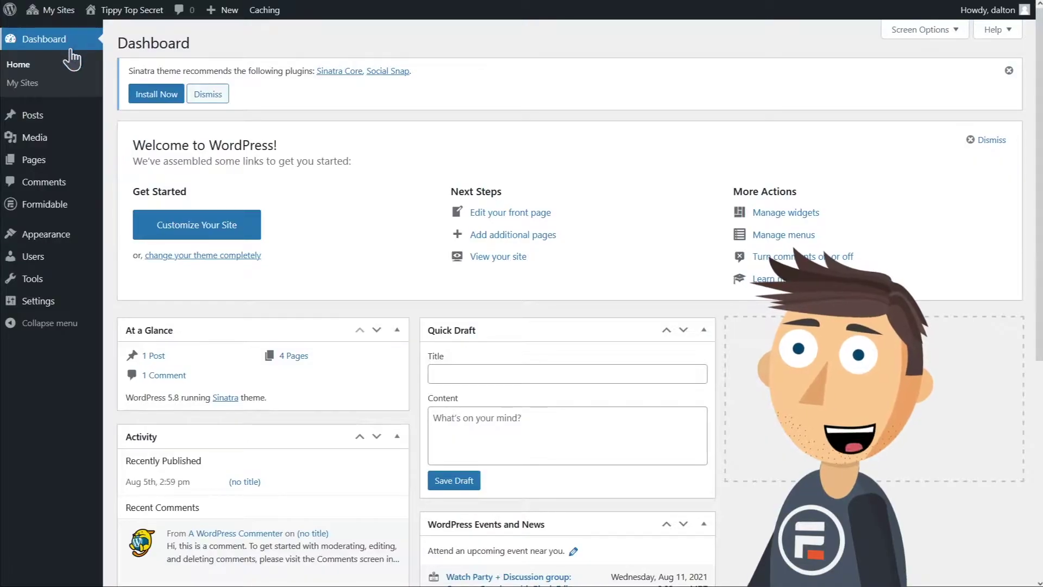
pyautogui.moveTo(51, 213)
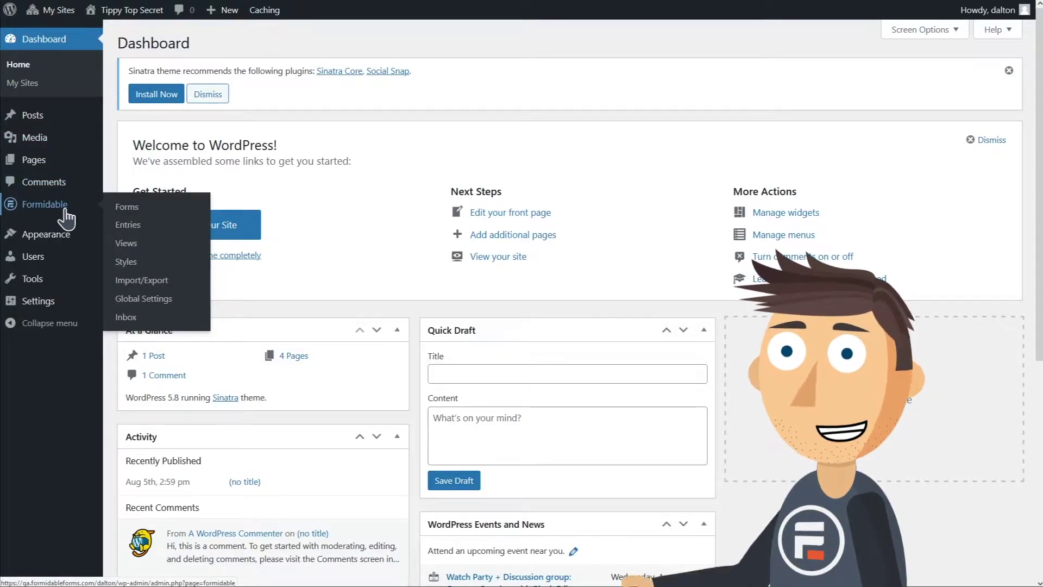
pyautogui.click(63, 211)
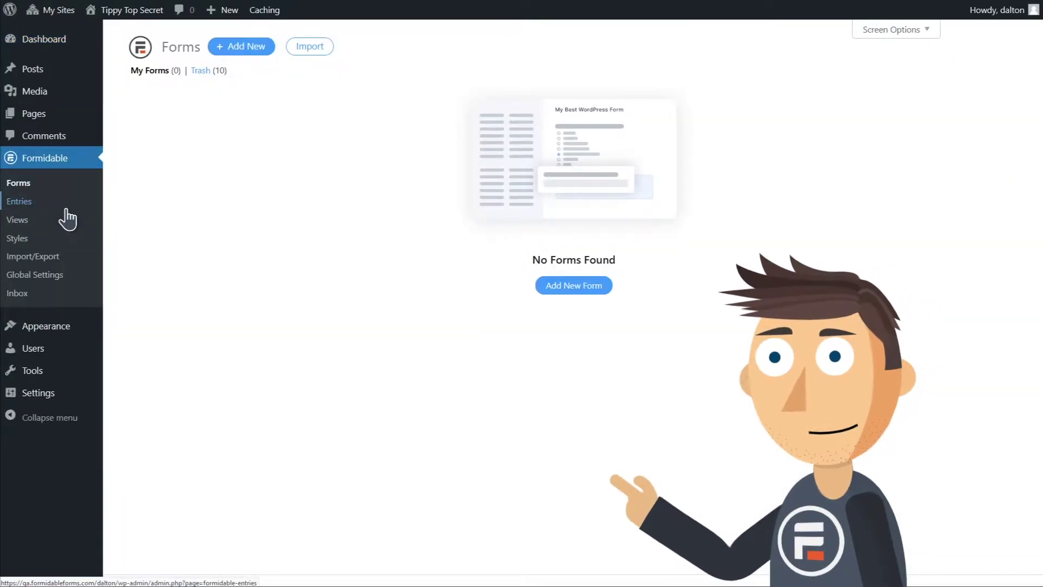
pyautogui.click(239, 45)
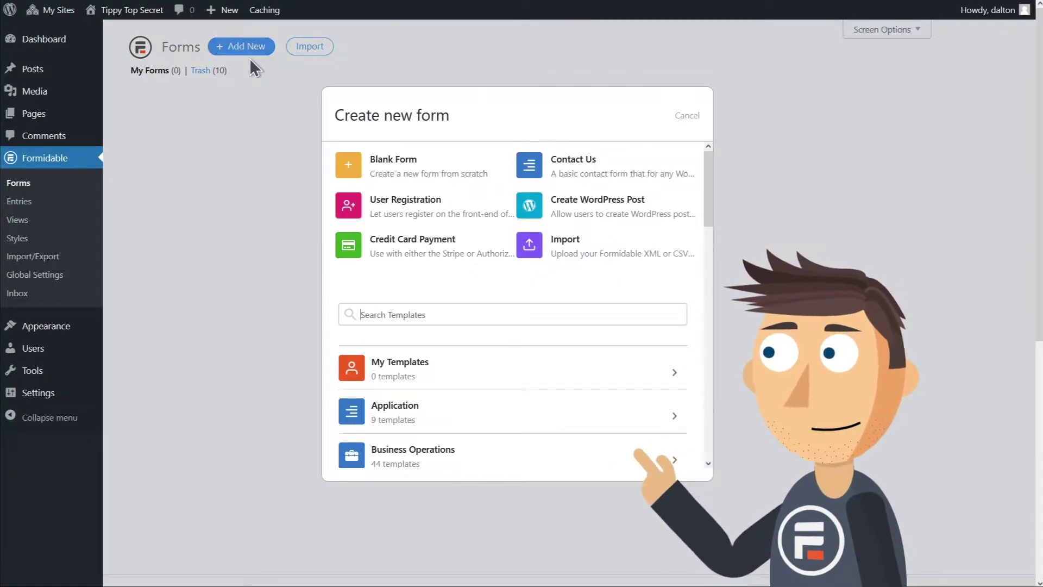
pyautogui.click(416, 169)
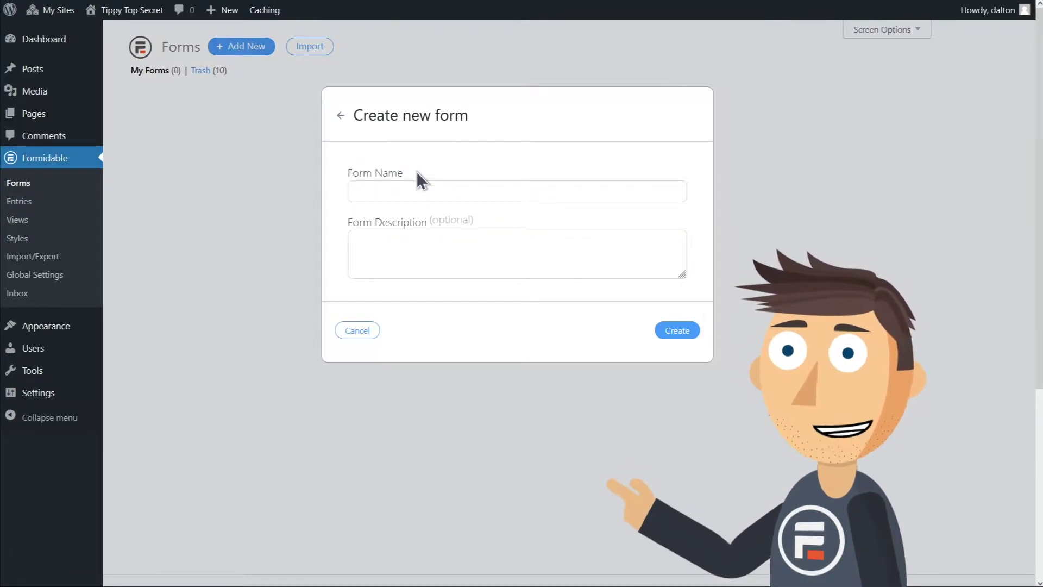
pyautogui.write('Gated File')
pyautogui.press('Escape')
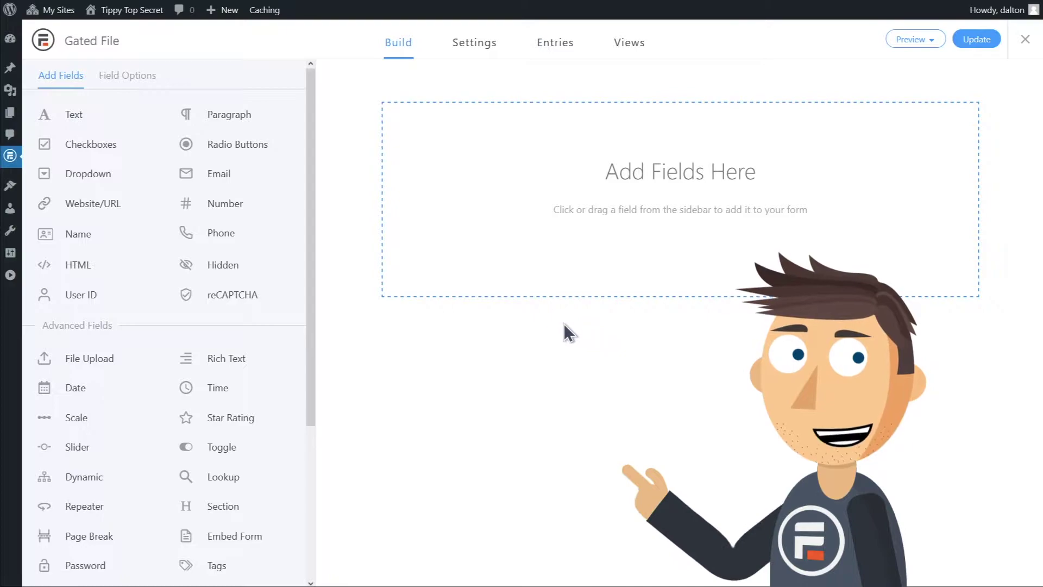
# Add a text field labelled 'File Name' and make it required and unique.
pyautogui.moveTo(54, 113); pyautogui.dragTo(448, 162)
pyautogui.click(389, 119)
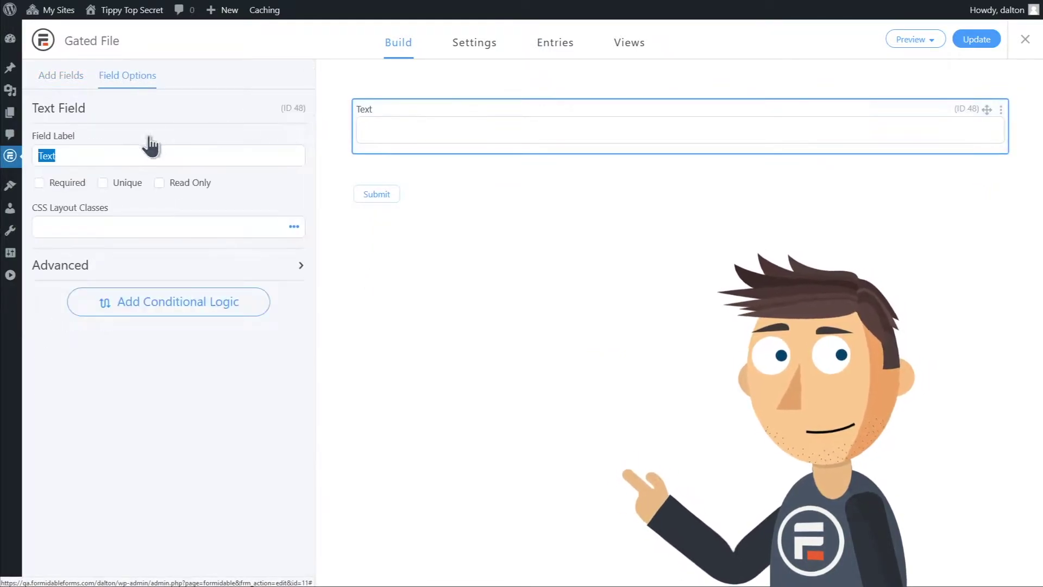
pyautogui.write('File Name')
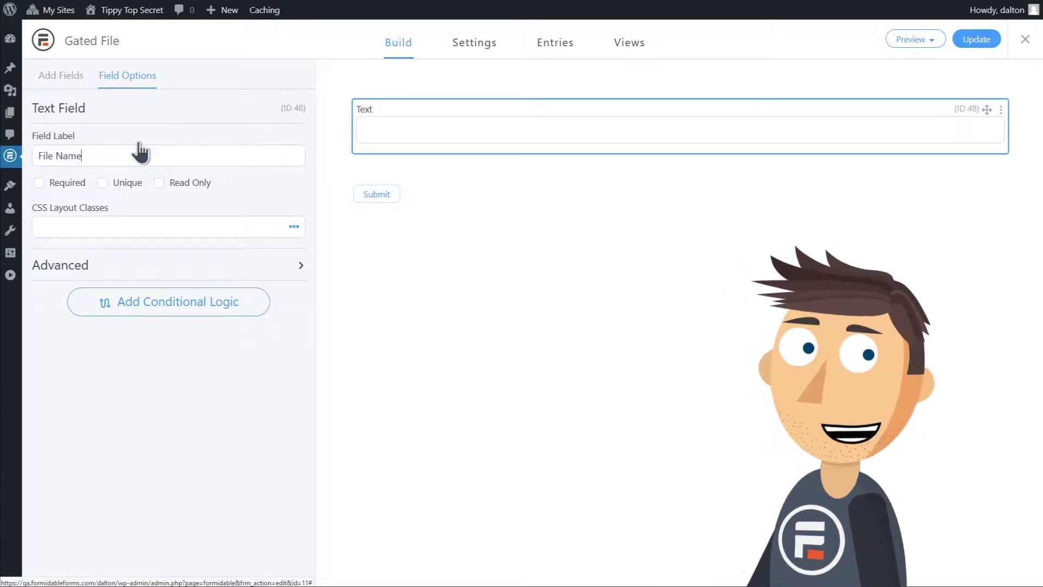
pyautogui.click(101, 184)
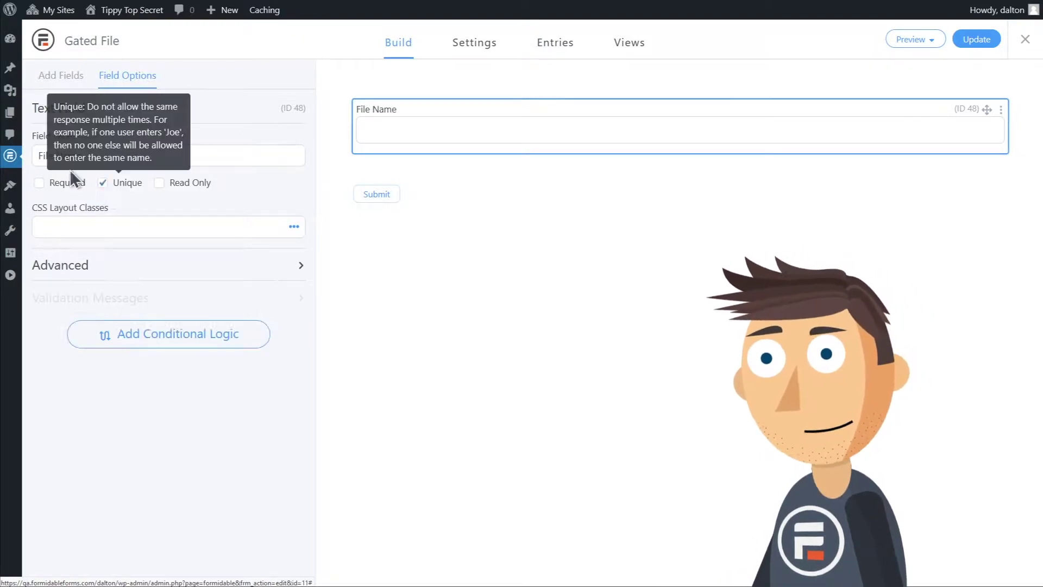
pyautogui.click(56, 188)
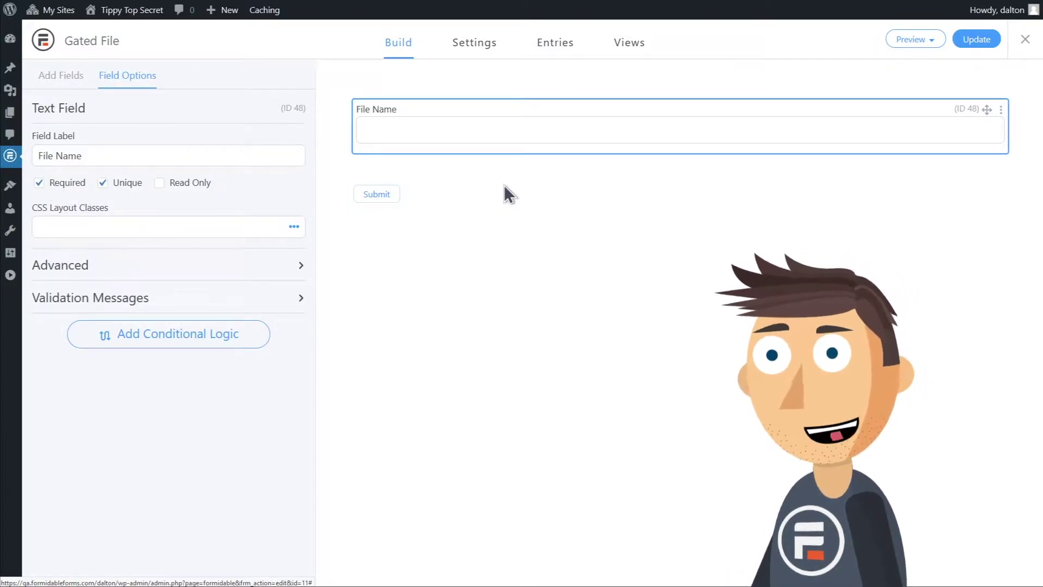
# Add a File Upload field below File Name and save the form.
pyautogui.click(60, 82)
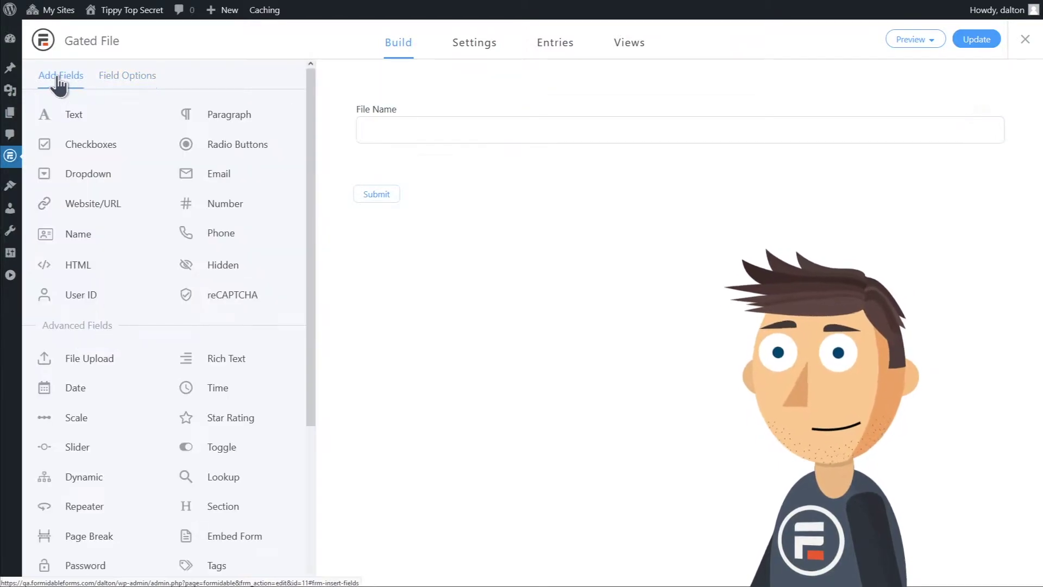
pyautogui.moveTo(98, 358); pyautogui.dragTo(554, 169)
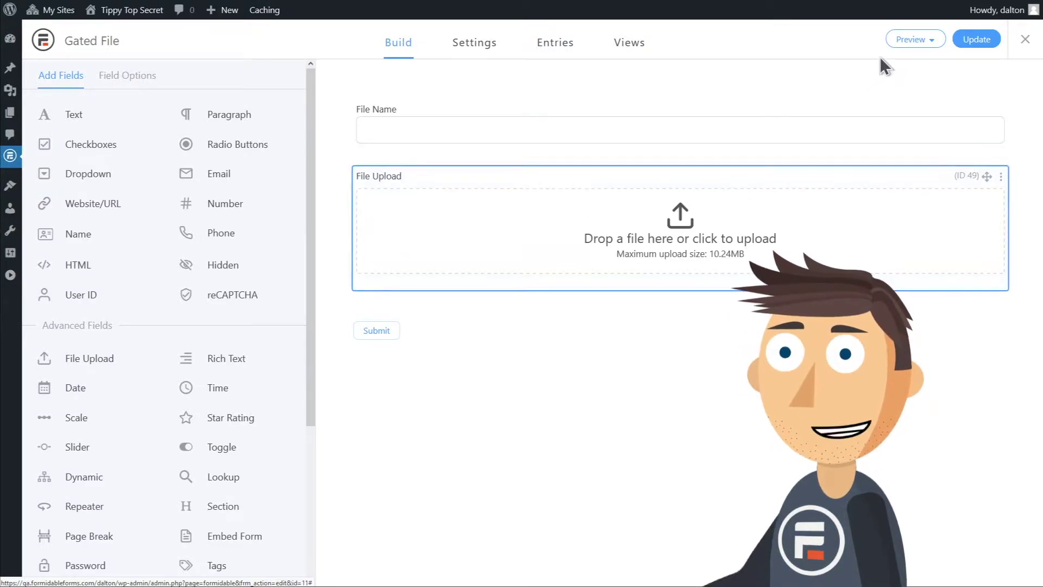
pyautogui.click(981, 41)
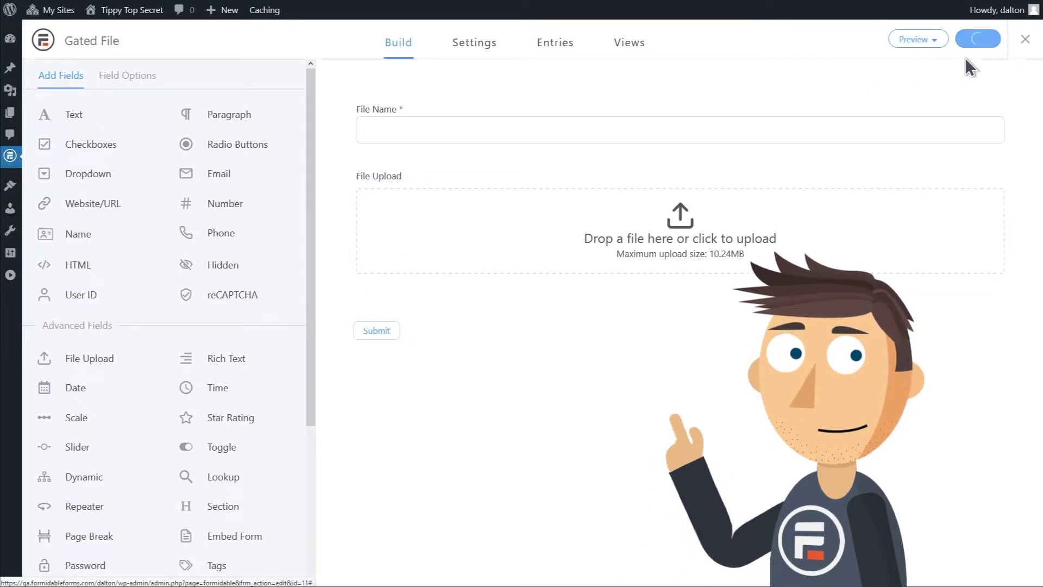
# Protect all files uploaded in Gated File, keeping access for Everyone, and save the settings.
pyautogui.click(474, 49)
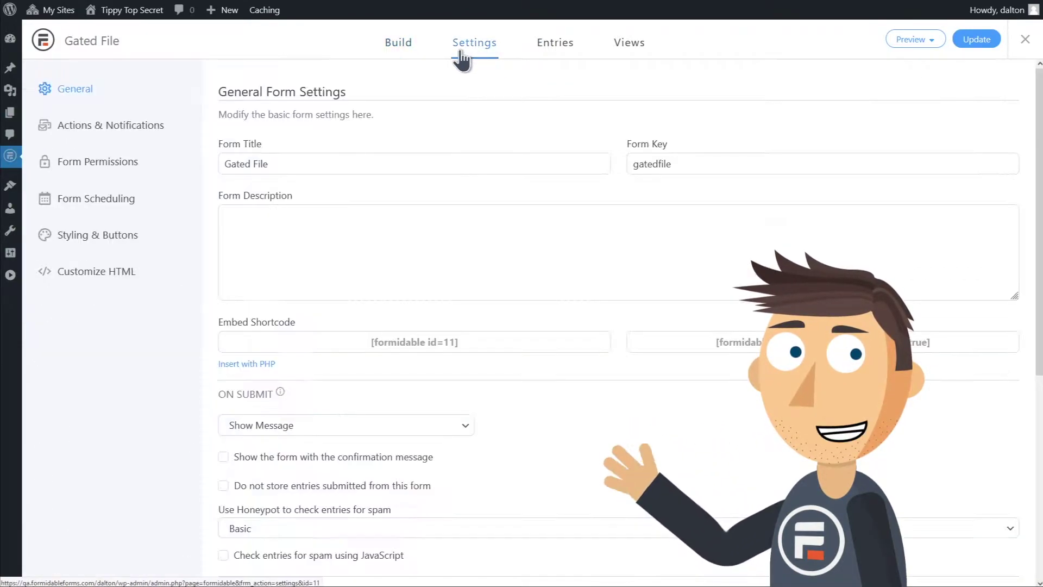
pyautogui.click(129, 164)
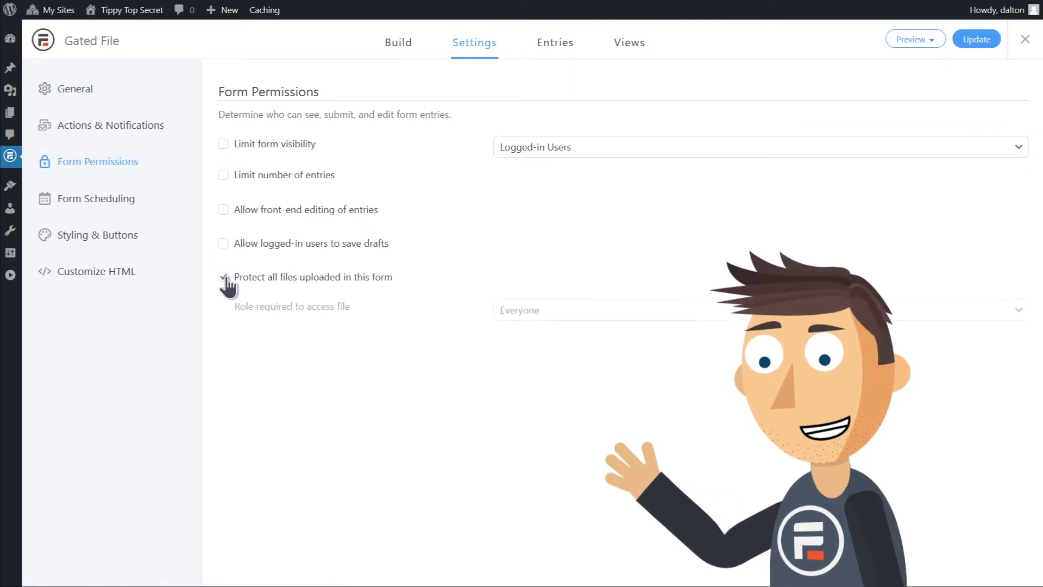
pyautogui.click(513, 314)
pyautogui.click(975, 39)
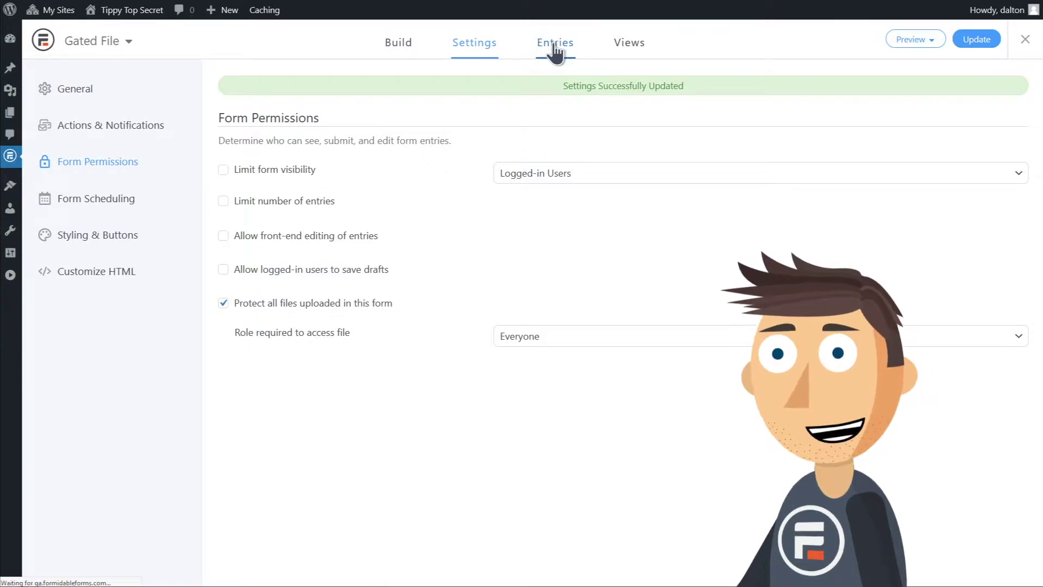
# Add a Gated File entry with File Name 'Secrets' and Secrets.pdf uploaded.
pyautogui.click(167, 81)
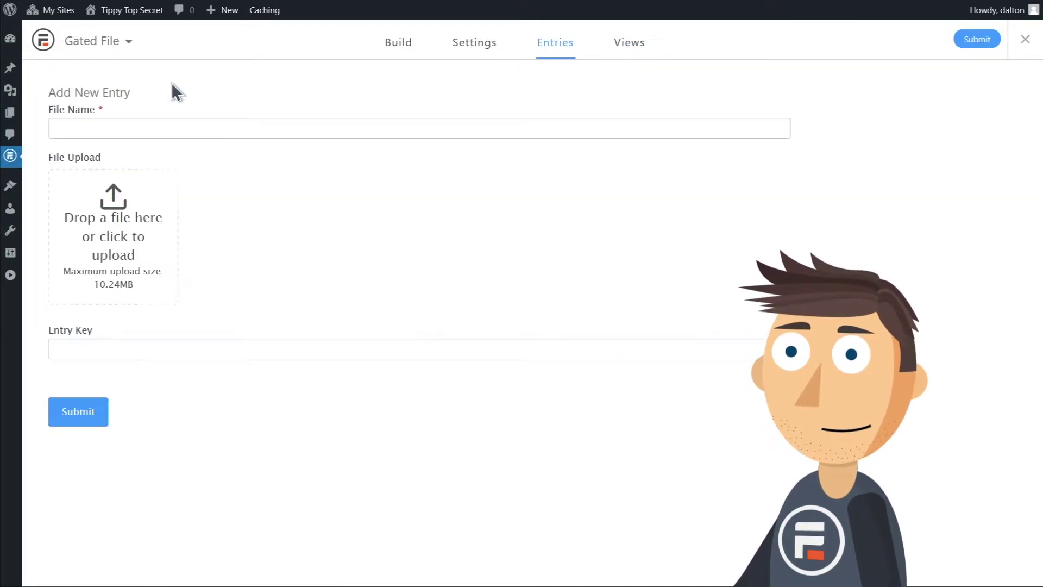
pyautogui.click(133, 124)
pyautogui.write('S')
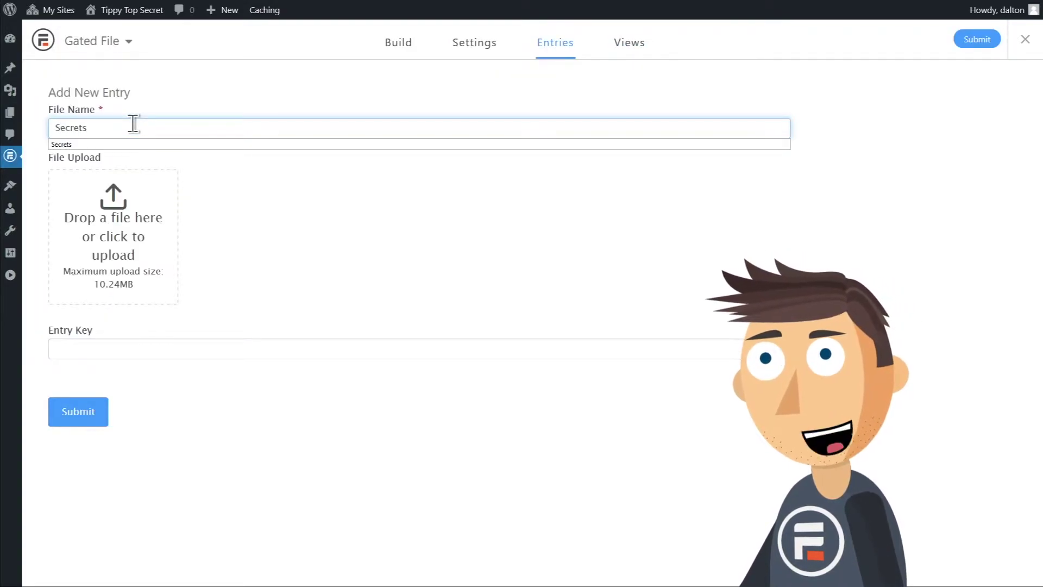
pyautogui.write('ecrets')
pyautogui.click(334, 226)
pyautogui.click(148, 247)
pyautogui.click(125, 123)
pyautogui.click(666, 192)
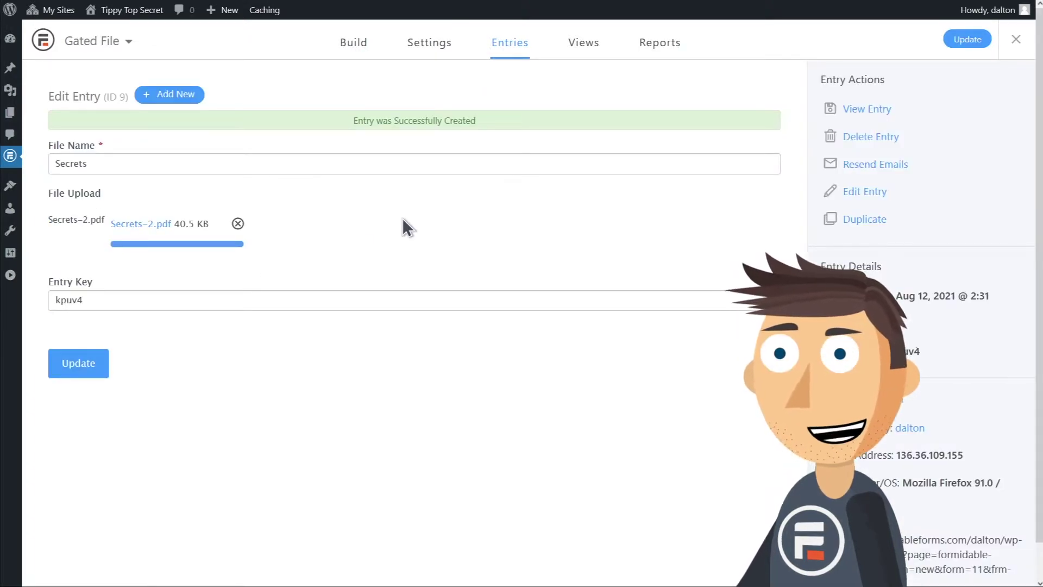
# Create a Classic view 'Gated File View' drawing entries from the Gated File form.
pyautogui.moveTo(21, 171)
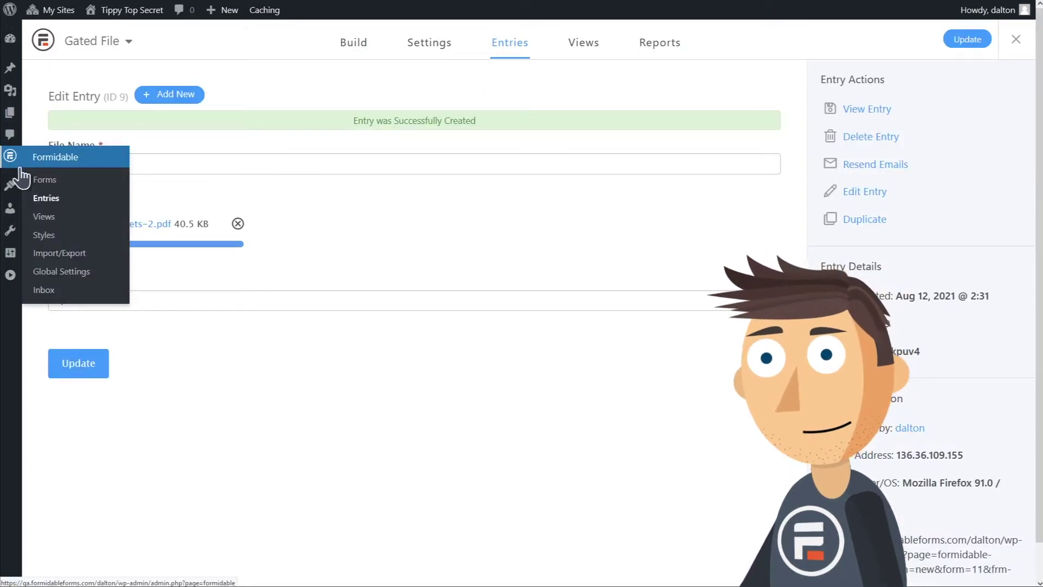
pyautogui.click(44, 218)
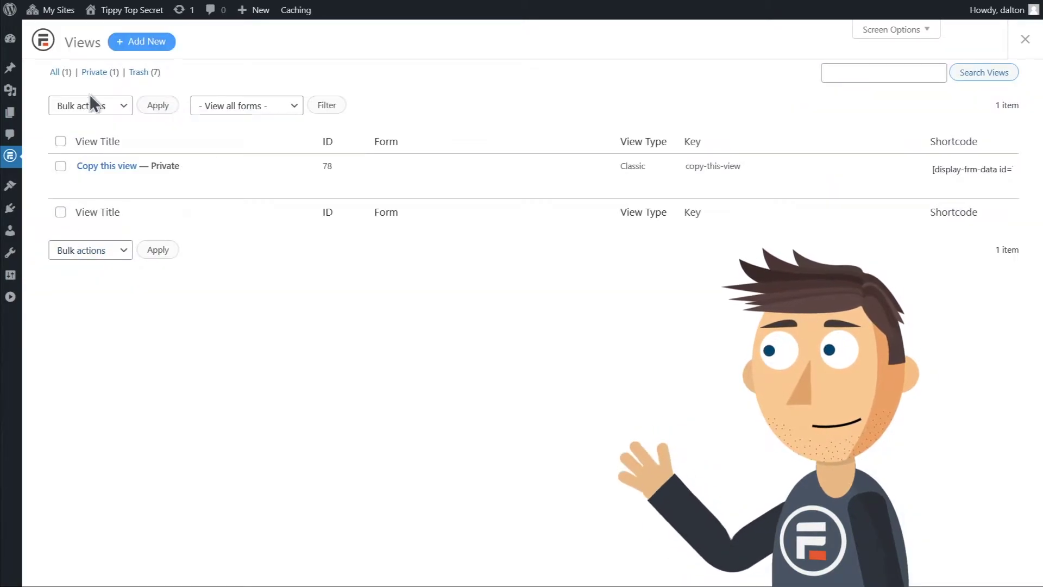
pyautogui.click(132, 42)
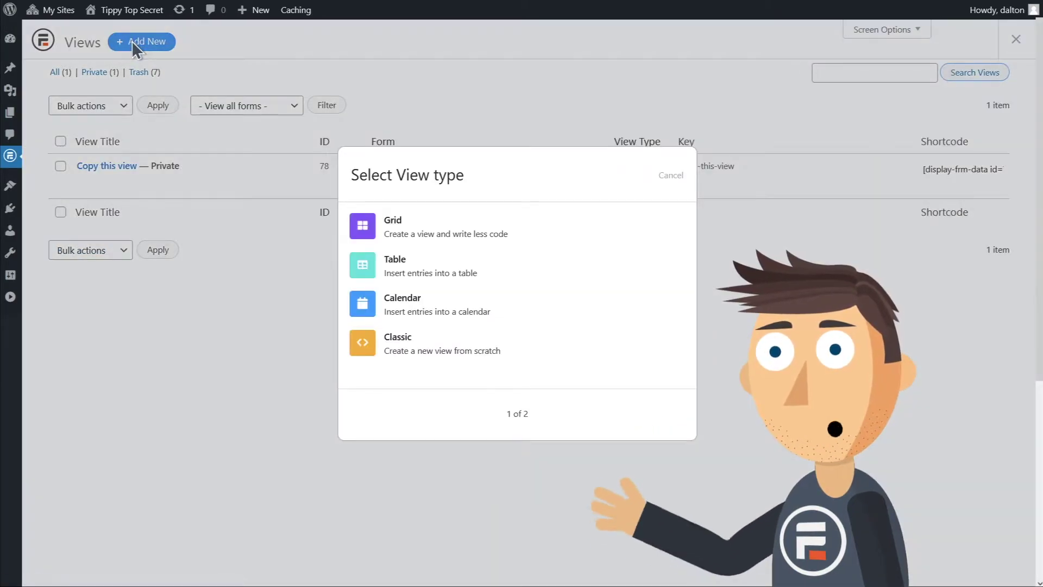
pyautogui.click(424, 347)
pyautogui.click(414, 275)
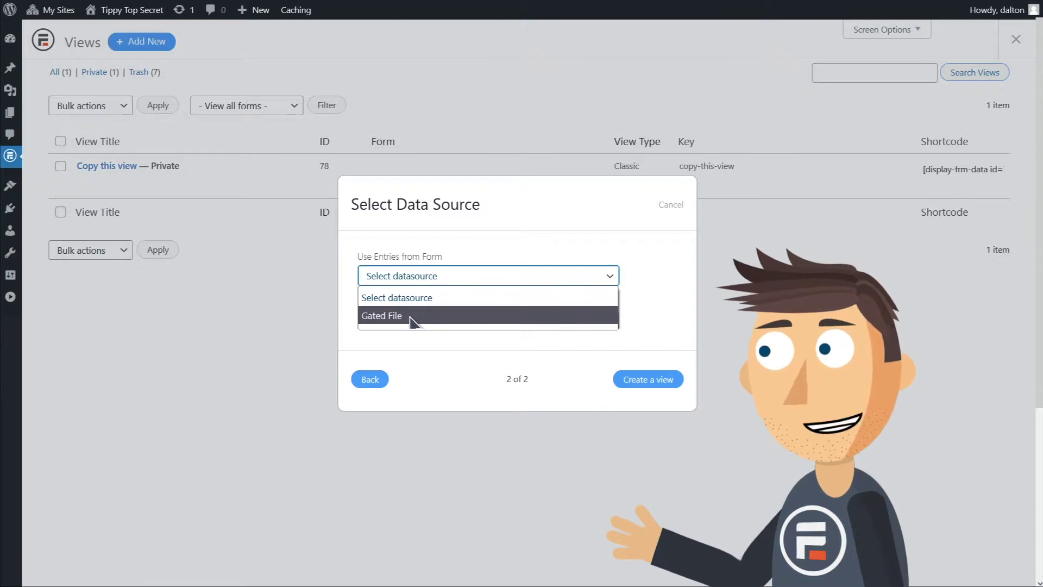
pyautogui.click(413, 316)
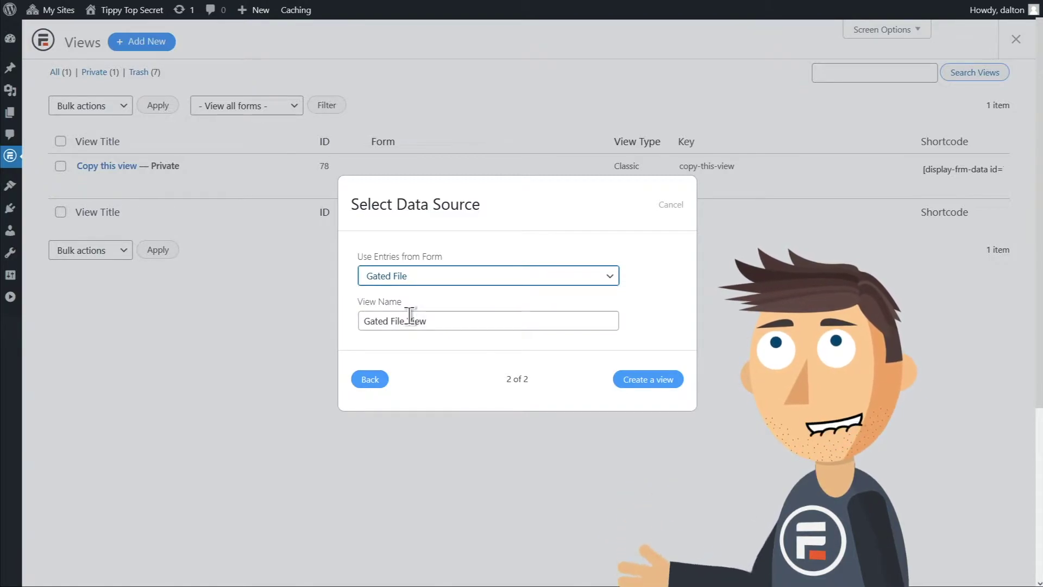
pyautogui.click(648, 381)
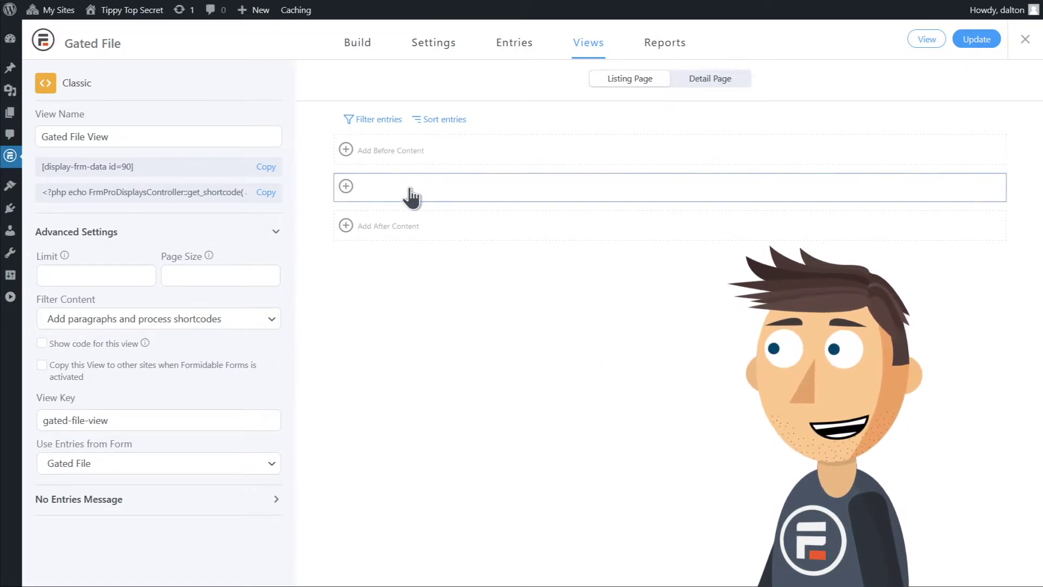
# Set the listing content to <a href="[49]">Open [48]</a> and save it.
pyautogui.click(408, 191)
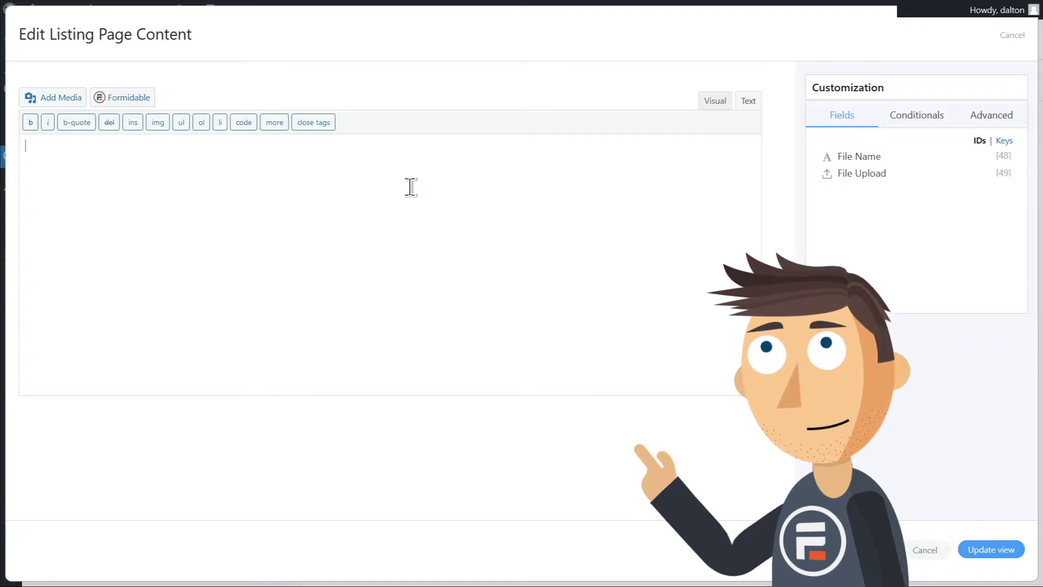
pyautogui.write('<a href="')
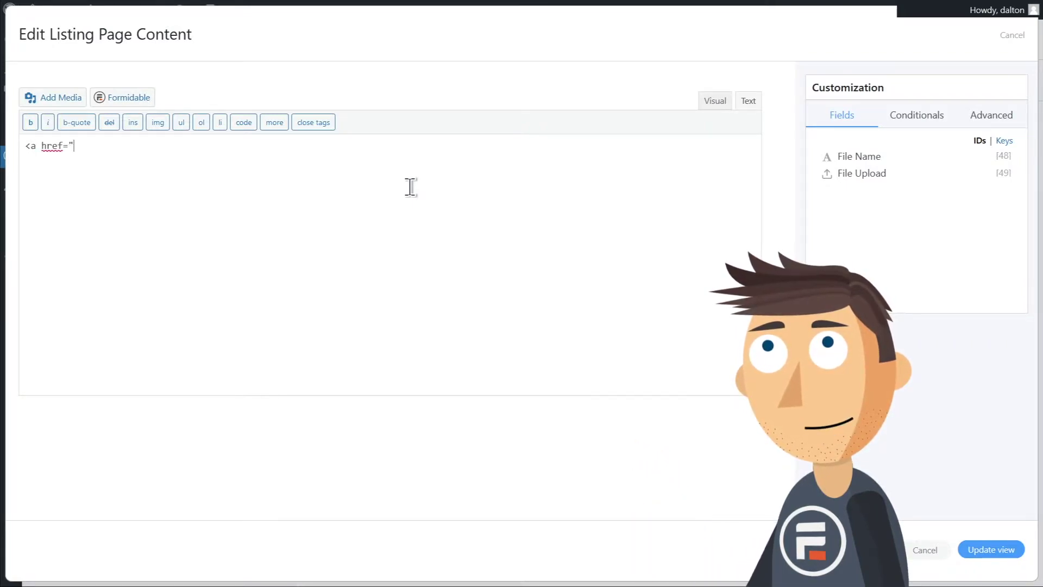
pyautogui.click(849, 174)
pyautogui.write('">Open')
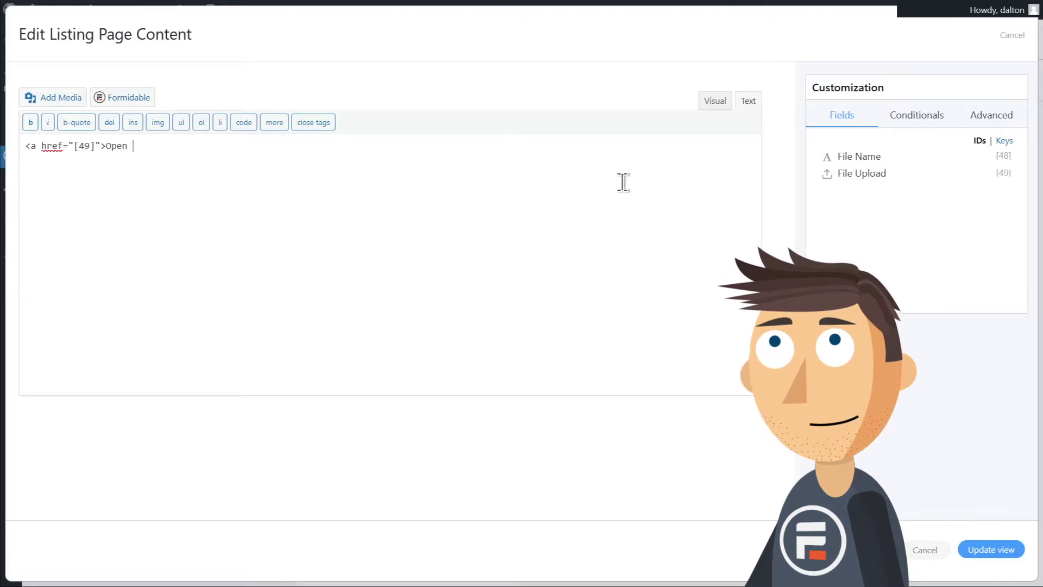
pyautogui.click(853, 157)
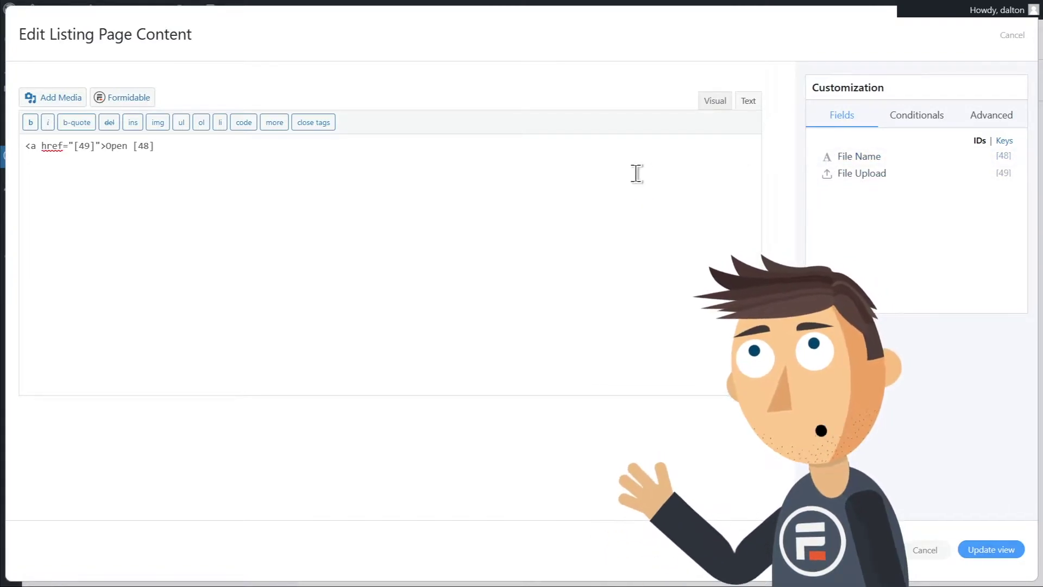
pyautogui.write('</a>')
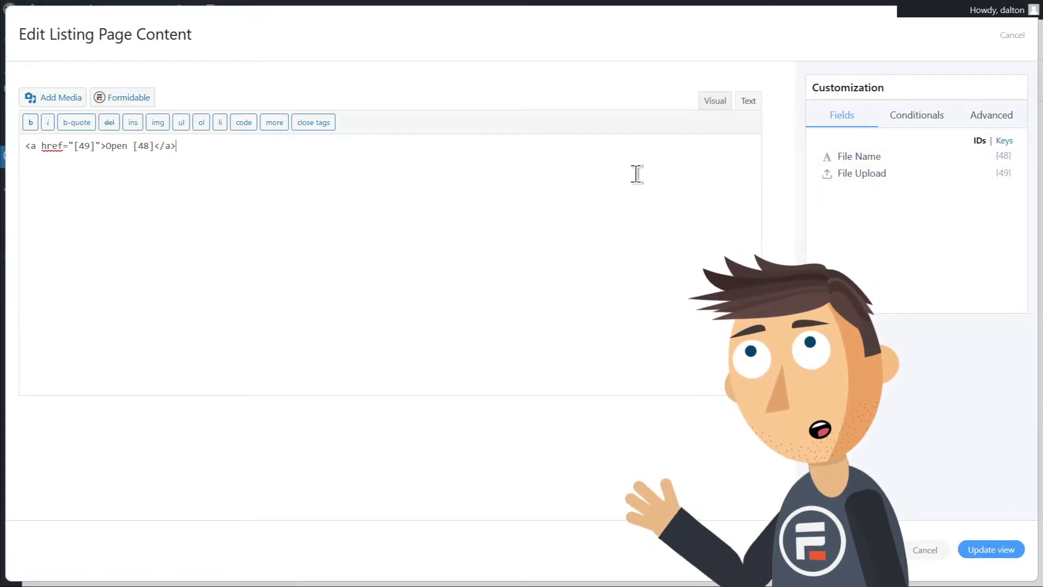
pyautogui.click(989, 550)
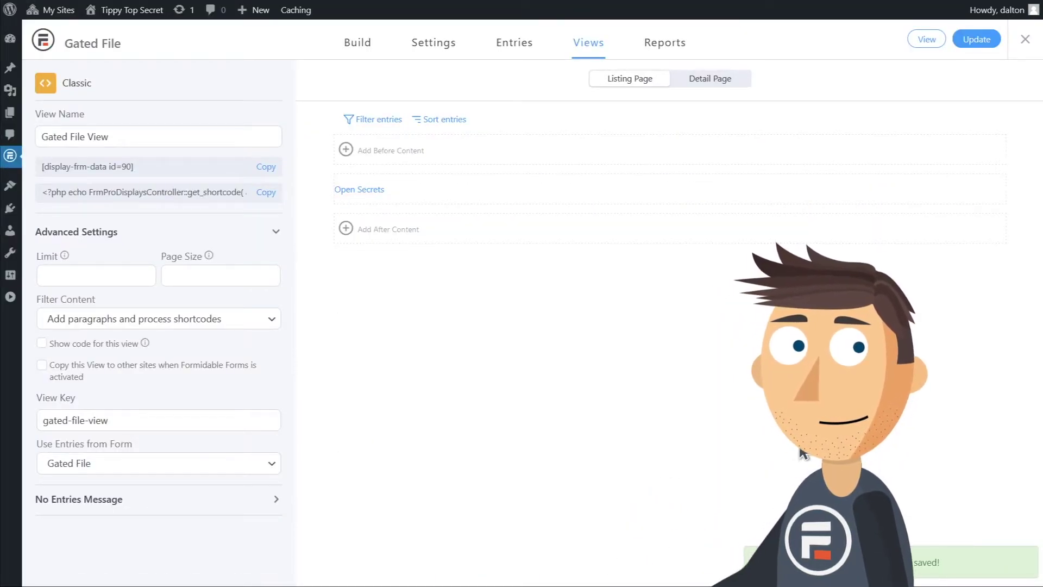
# Filter entries where File Name equals [get param=filename default=0] and save the filter.
pyautogui.click(387, 123)
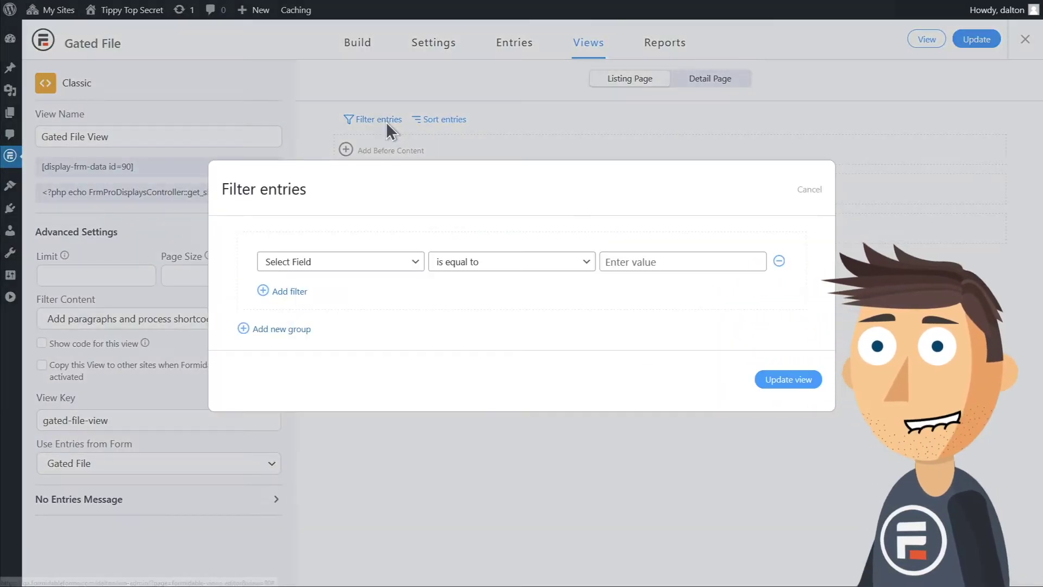
pyautogui.click(389, 261)
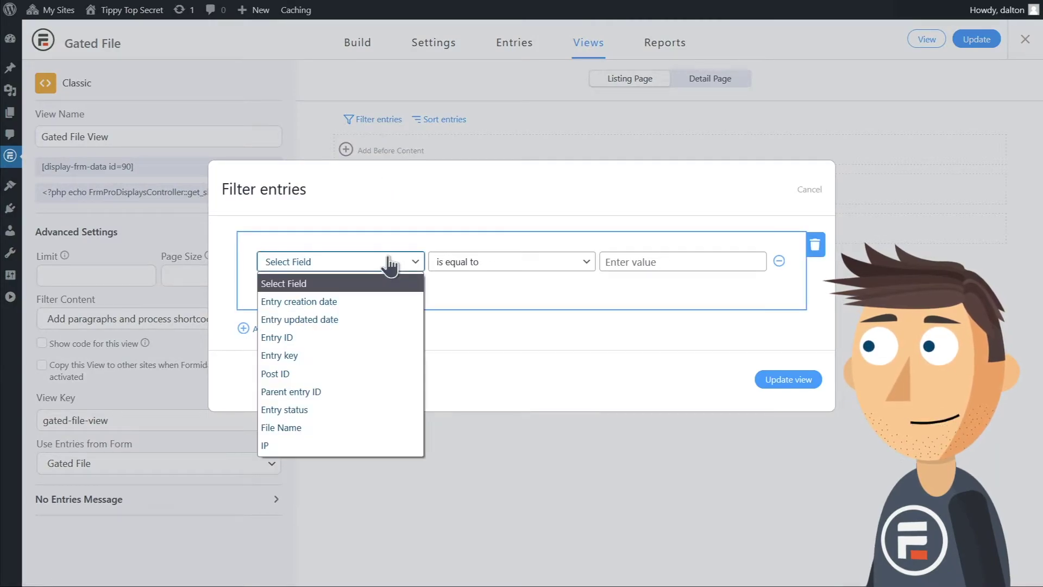
pyautogui.click(358, 427)
pyautogui.click(622, 261)
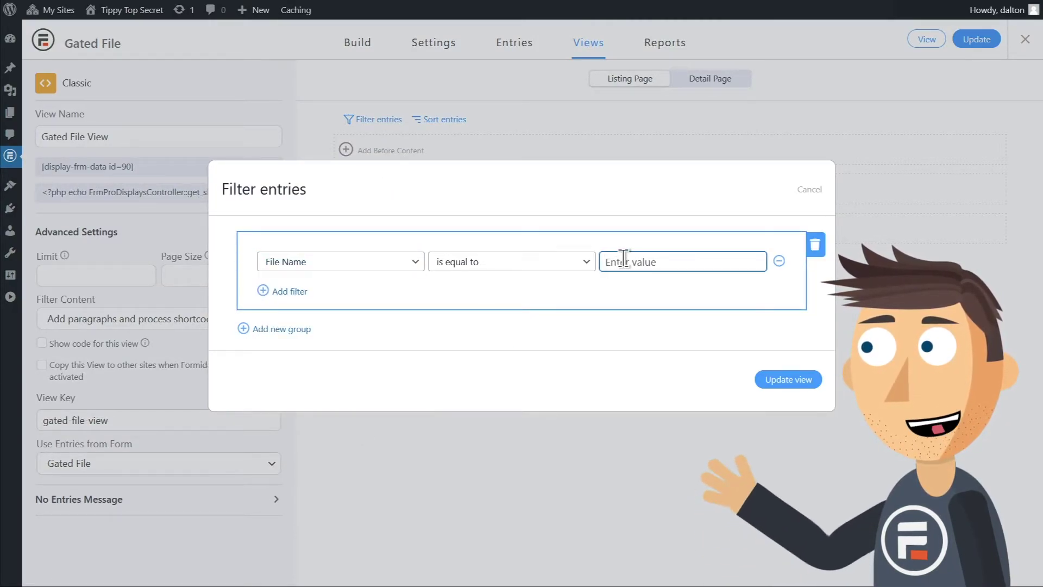
pyautogui.write('{')
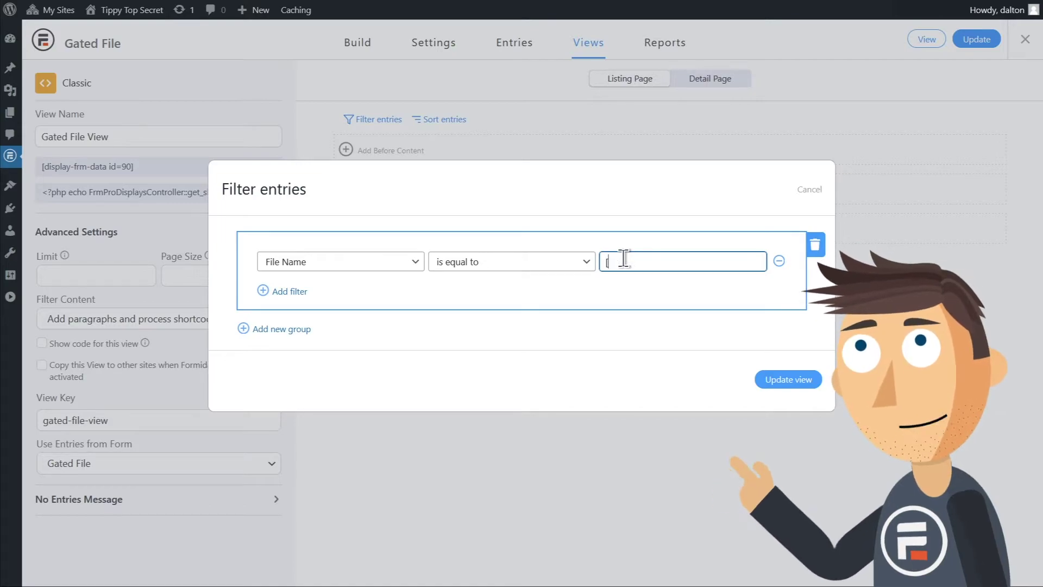
pyautogui.write('ge')
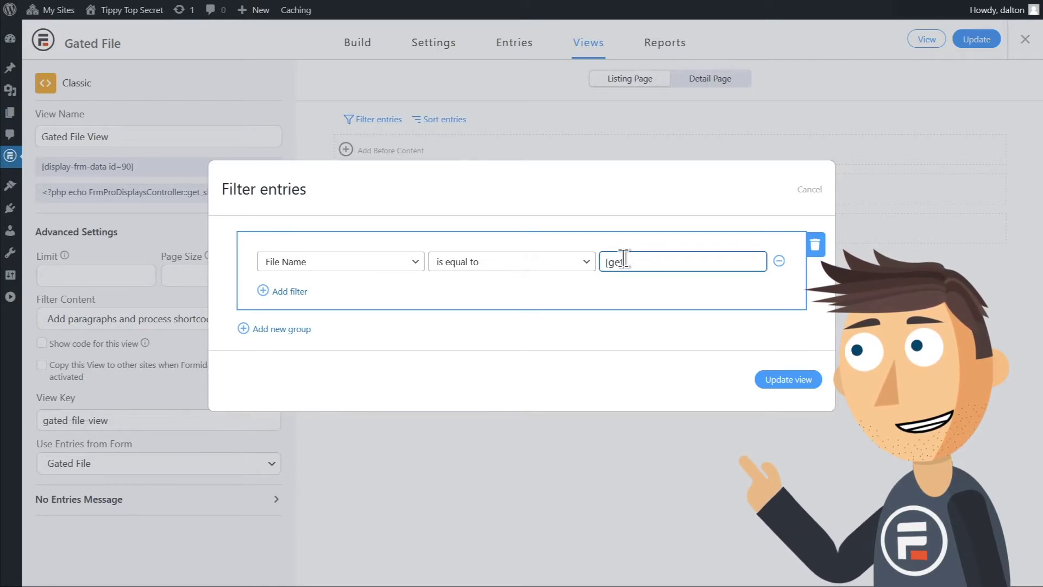
pyautogui.write('t param')
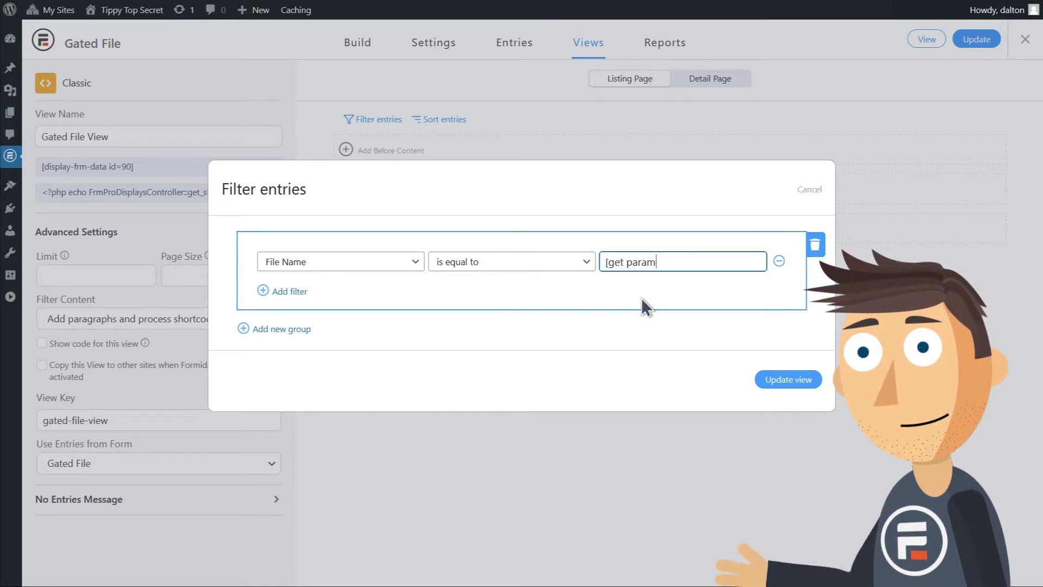
pyautogui.write('=filename default')
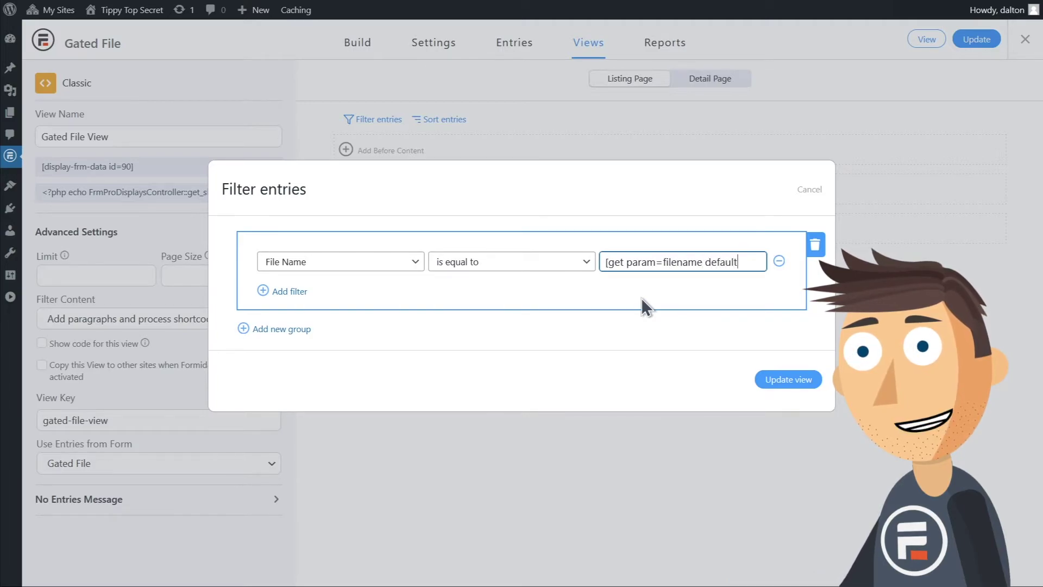
pyautogui.write('=0]')
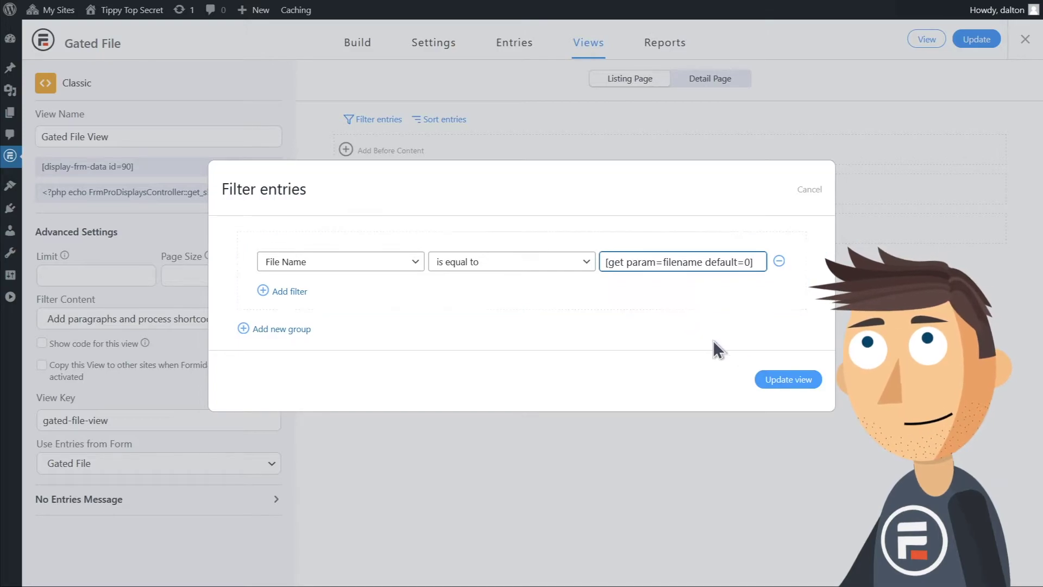
pyautogui.click(786, 379)
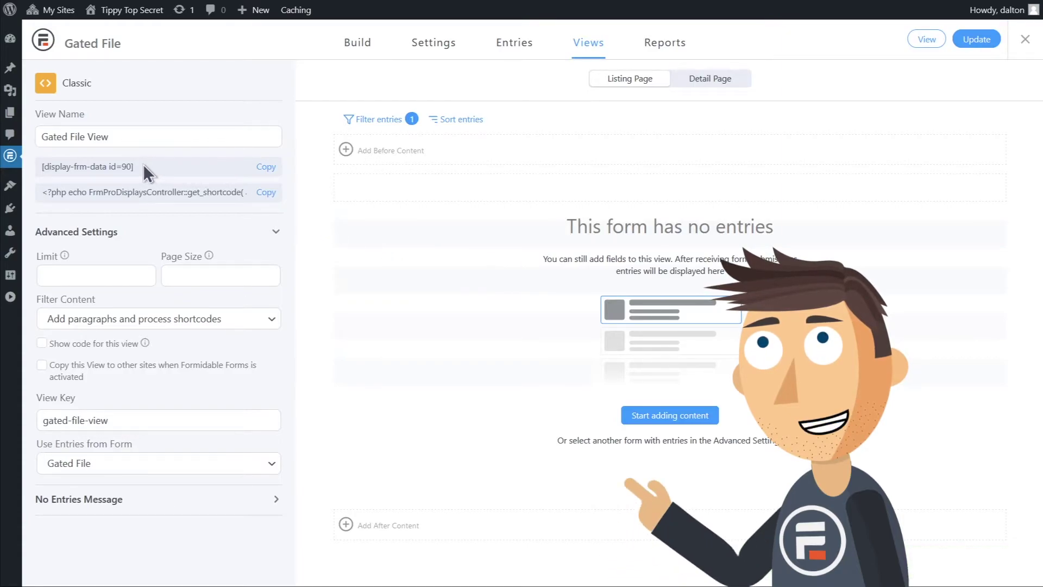
# Copy the [display-frm-data id=90] shortcode and save Gated File View.
pyautogui.moveTo(142, 164)
pyautogui.mouseDown()
pyautogui.moveTo(41, 167)
pyautogui.moveTo(135, 166)
pyautogui.mouseUp()
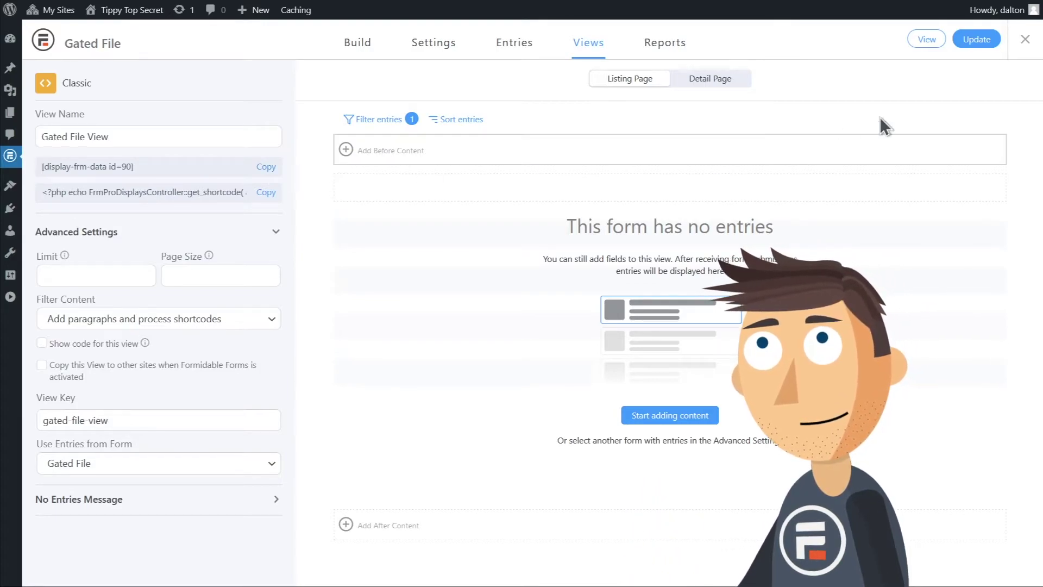
pyautogui.click(994, 39)
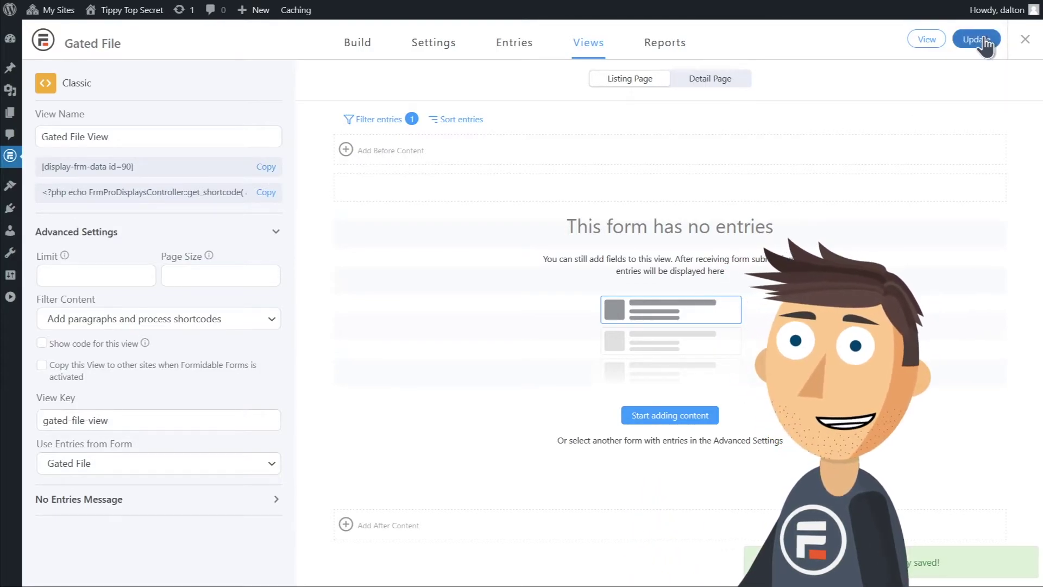
# Create a form named 'Newsletter Gated File' from the Contact Us template.
pyautogui.moveTo(11, 158)
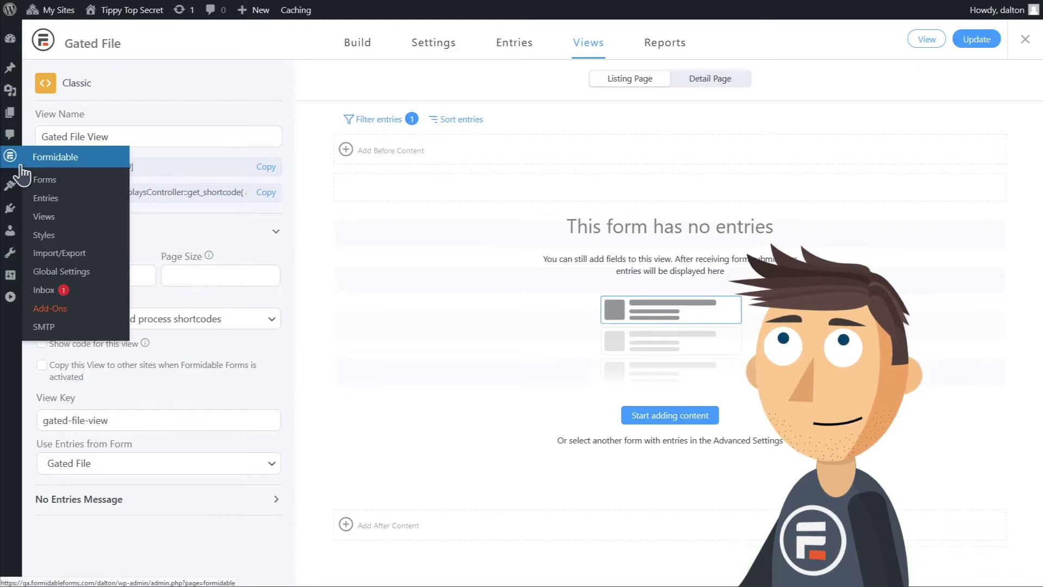
pyautogui.click(40, 185)
pyautogui.click(242, 46)
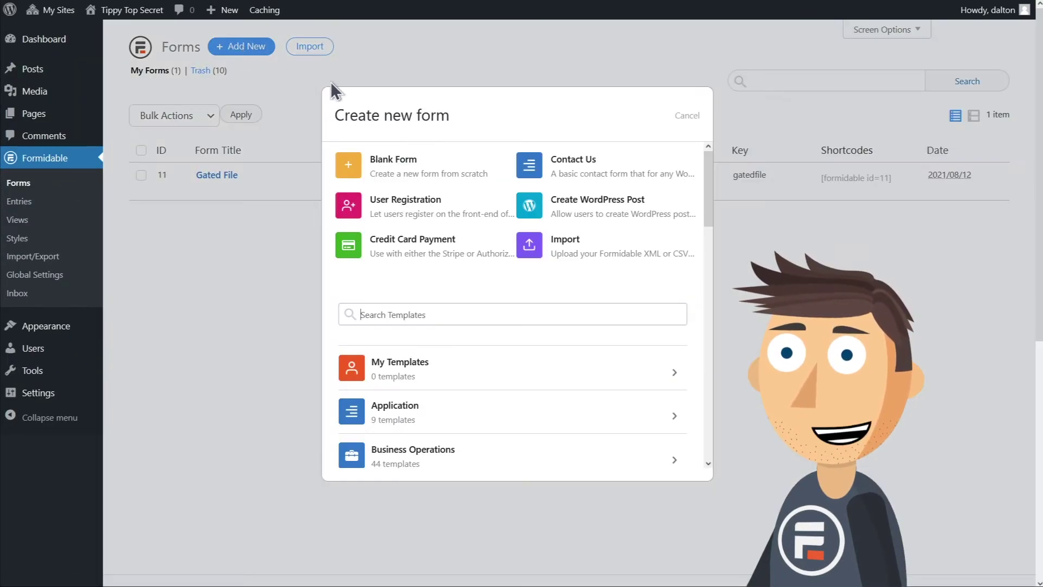
pyautogui.click(579, 161)
pyautogui.write('Newsletter Gated File')
pyautogui.hotkey('ctrl', 'Delete')
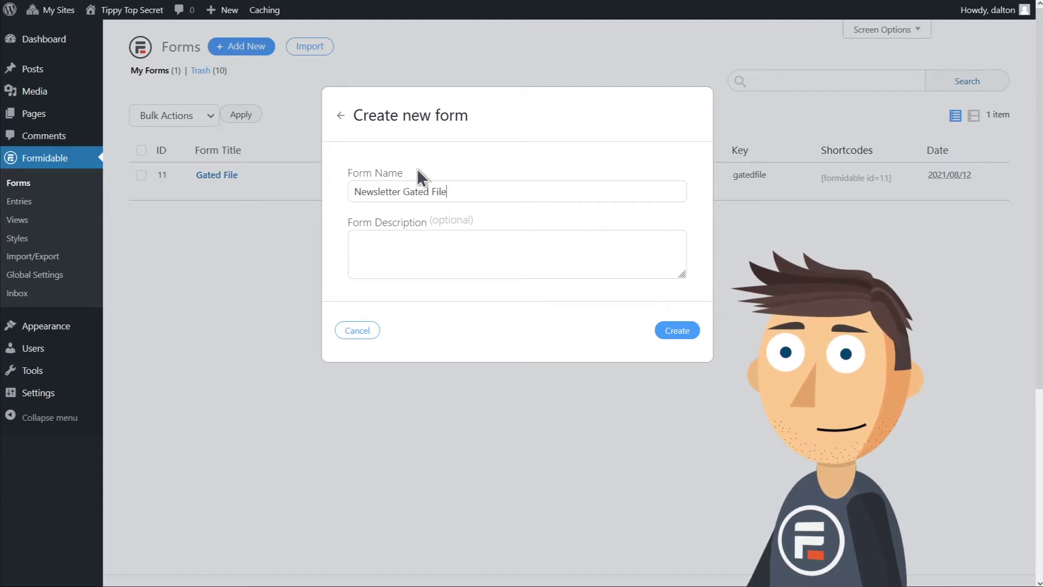
pyautogui.click(665, 330)
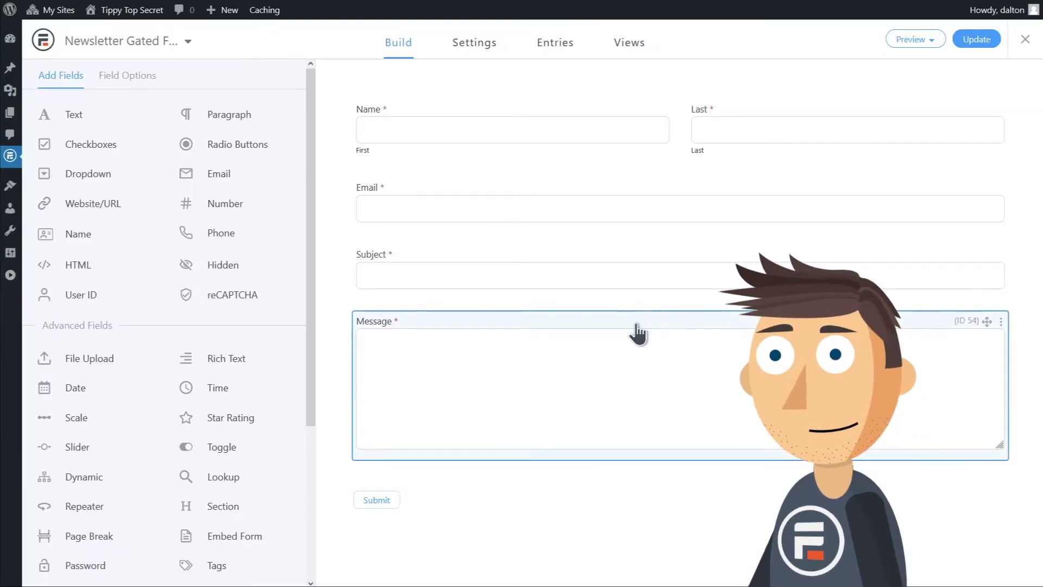
# Delete the Message and Subject fields from the newsletter form.
pyautogui.click(1000, 321)
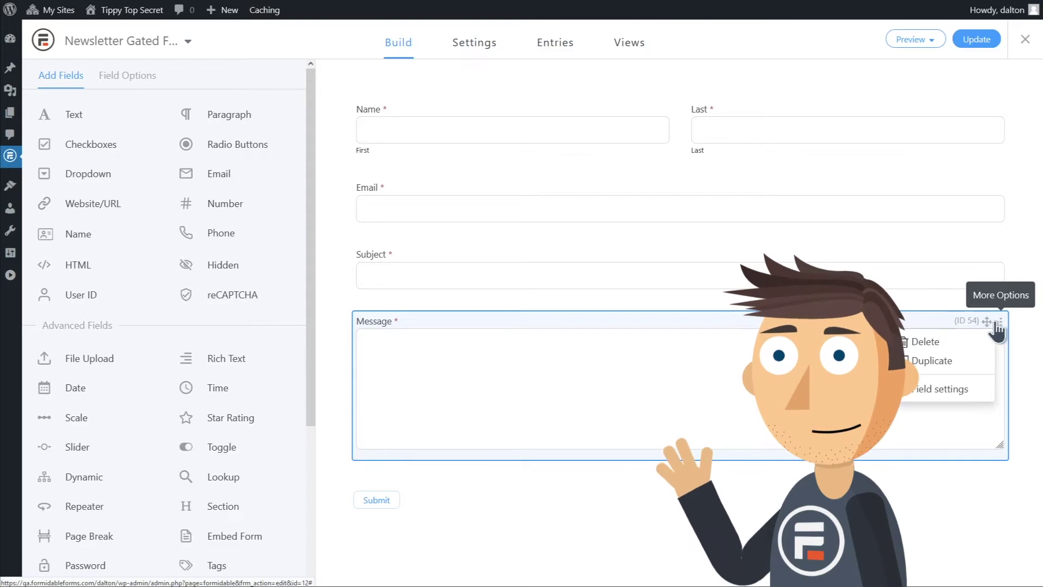
pyautogui.click(930, 342)
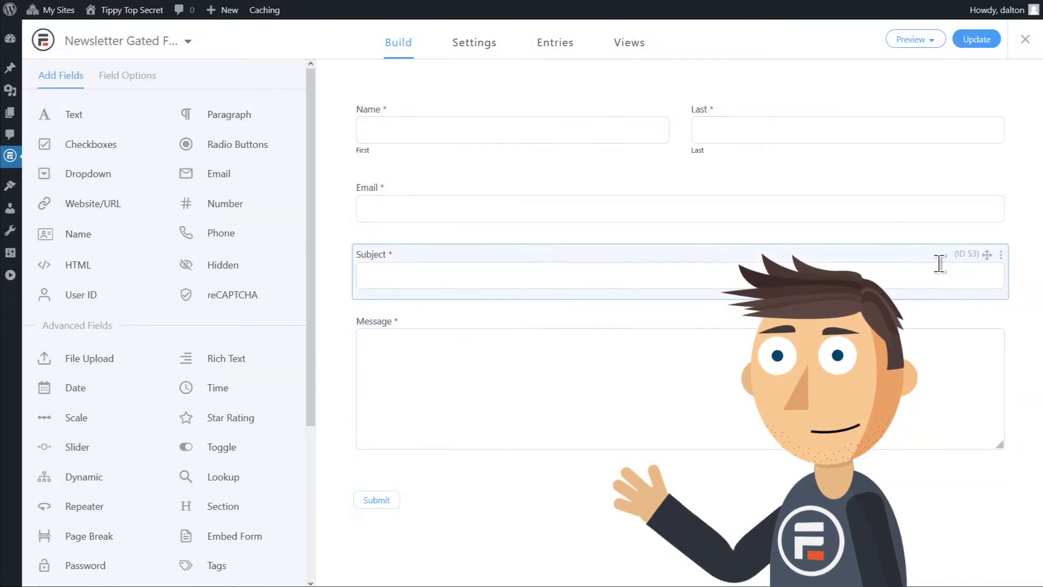
pyautogui.click(1001, 254)
pyautogui.click(956, 273)
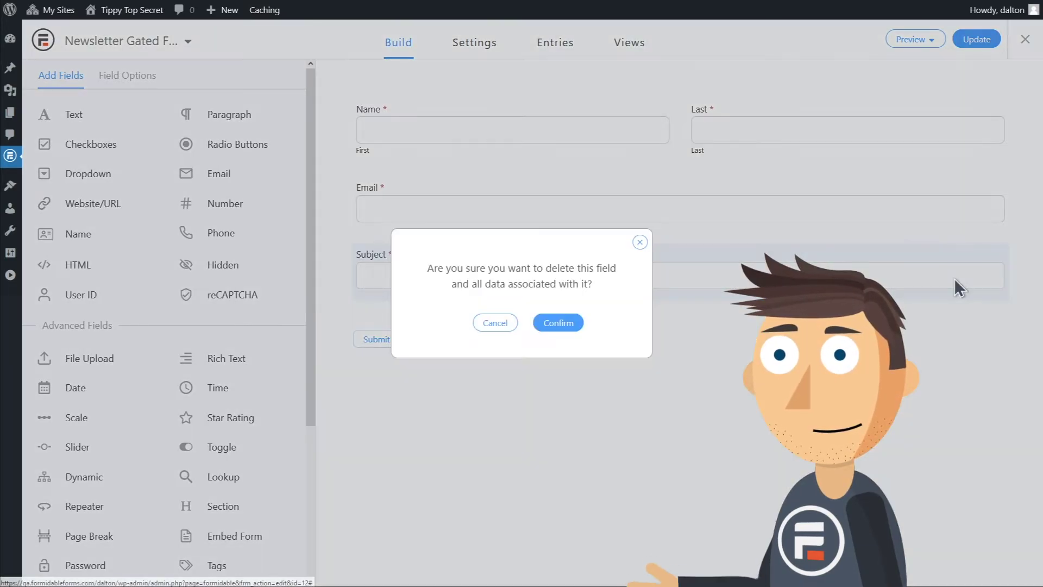
pyautogui.click(563, 324)
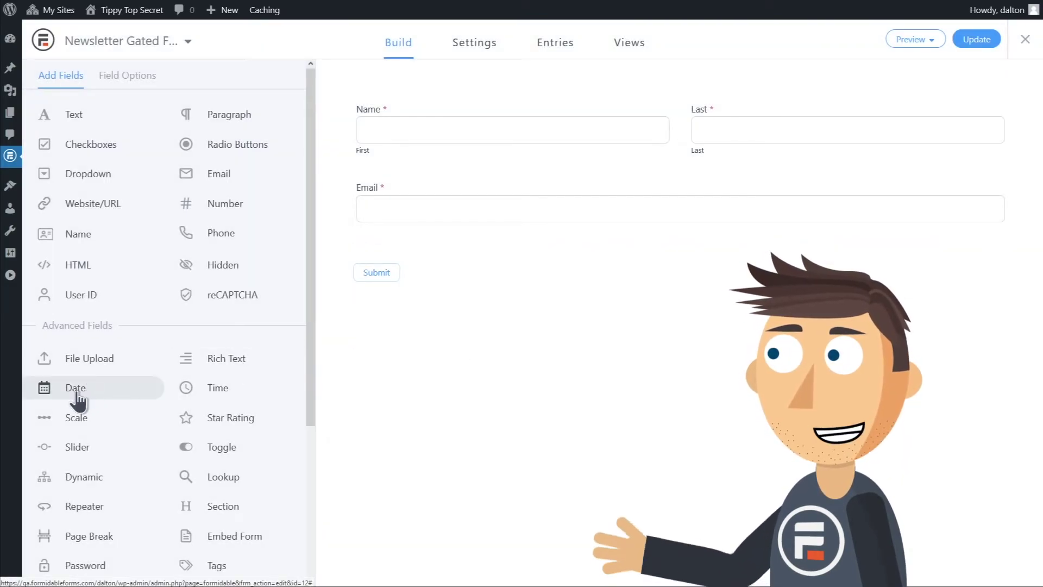
# Add a required date field labelled 'Birthday' below Email and save the form.
pyautogui.moveTo(77, 391); pyautogui.dragTo(600, 241)
pyautogui.click(578, 267)
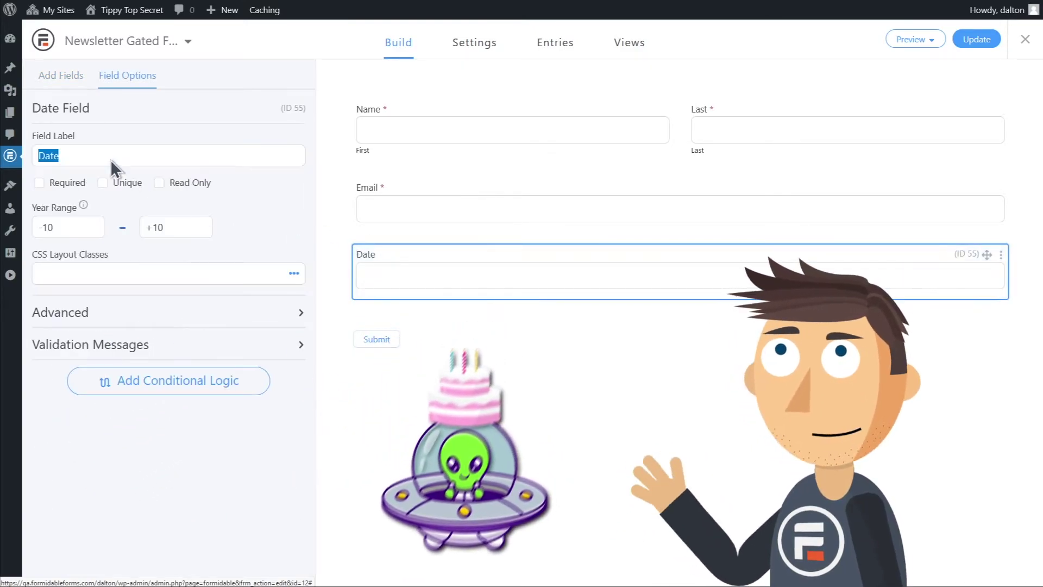
pyautogui.write('Birthday')
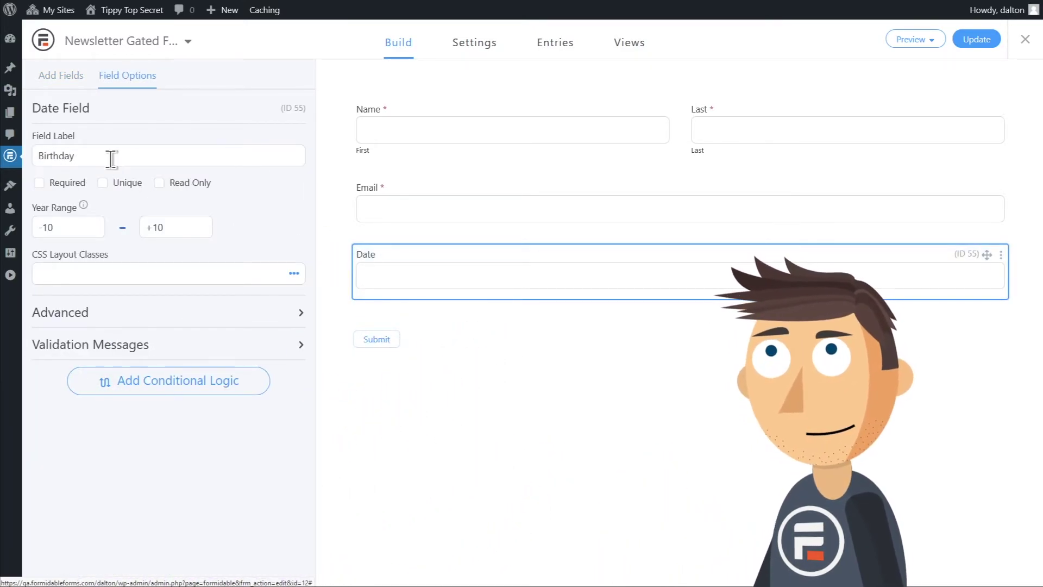
pyautogui.click(63, 185)
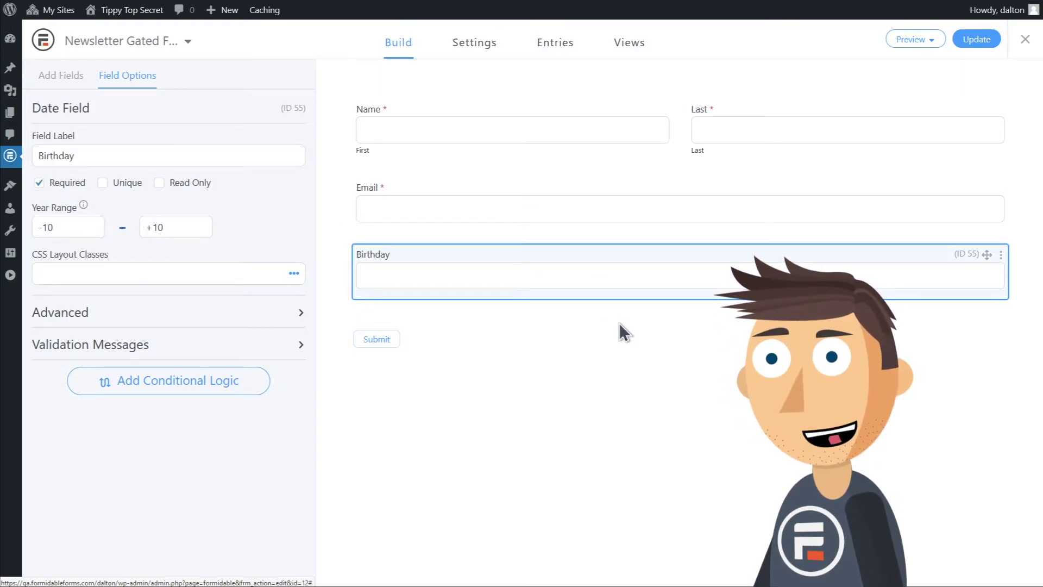
pyautogui.click(549, 204)
pyautogui.click(552, 268)
pyautogui.click(975, 39)
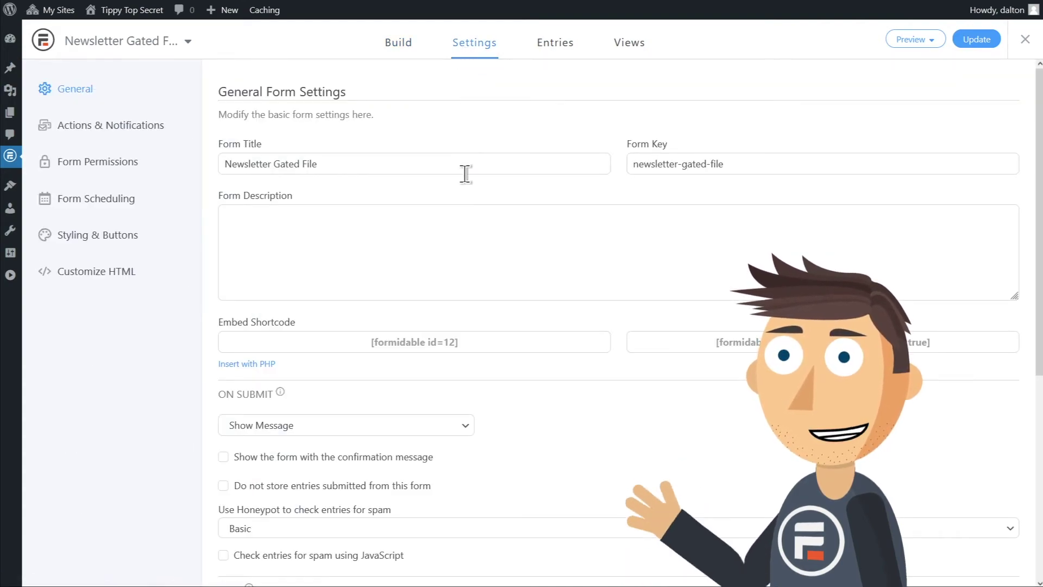
# Change the On Submit message to 'You're successfully subscribed to my newsletter! Download the secrets here.'.
pyautogui.scroll(-3, 483, 254)
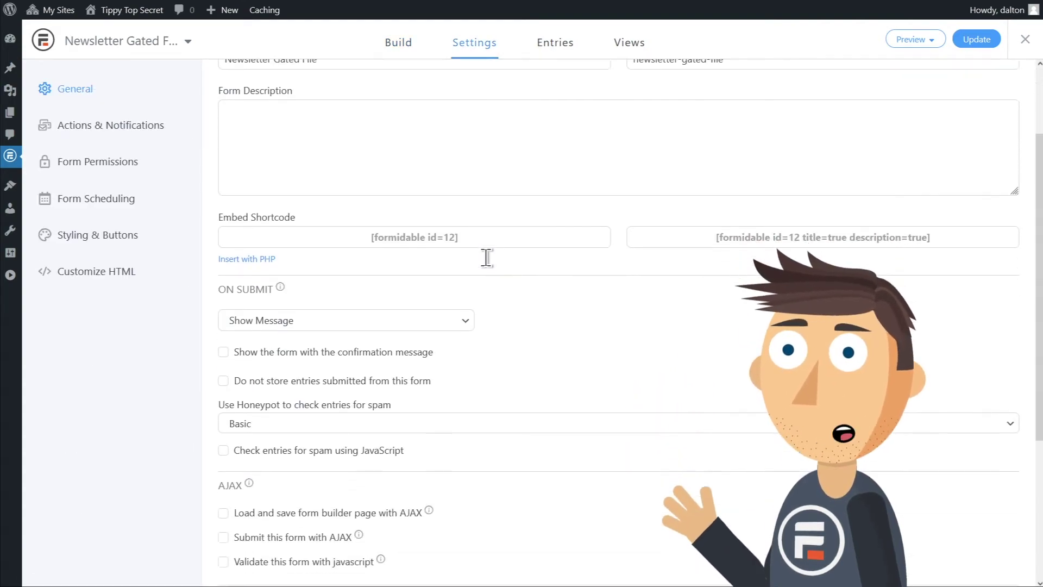
pyautogui.scroll(-4, 500, 299)
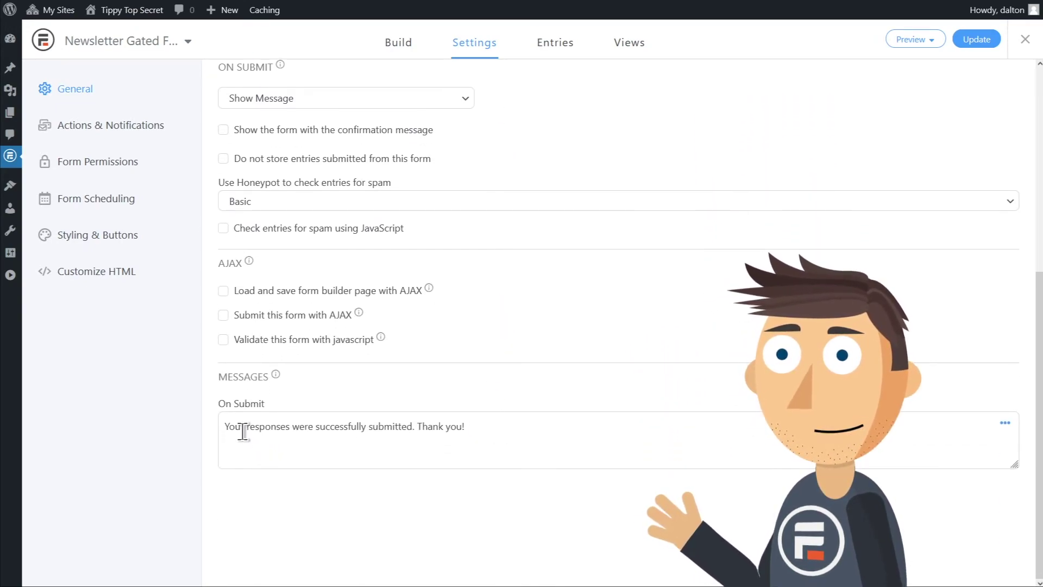
pyautogui.moveTo(243, 432); pyautogui.dragTo(397, 438)
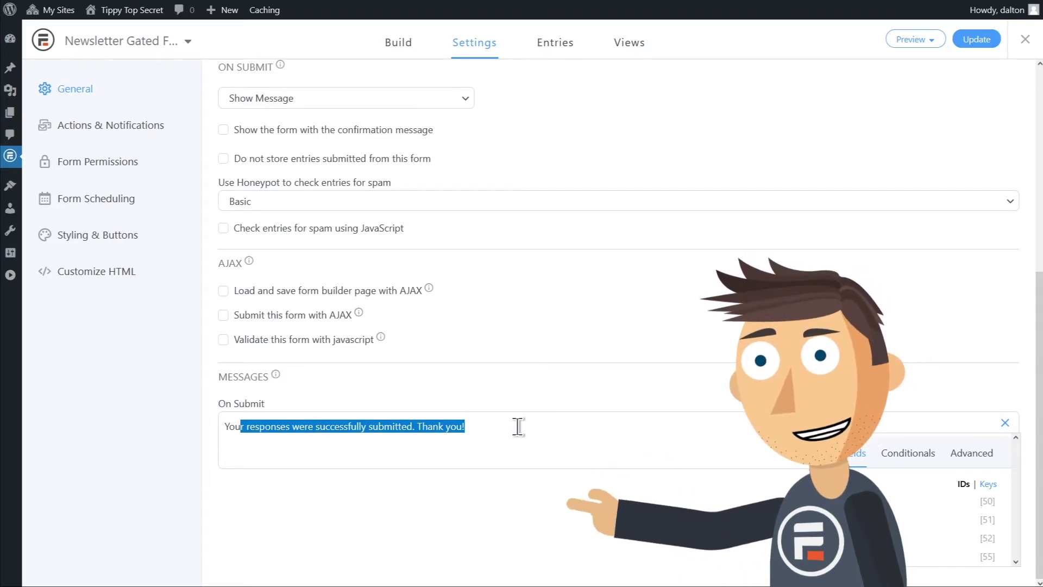
pyautogui.write("'re successfully subscribe")
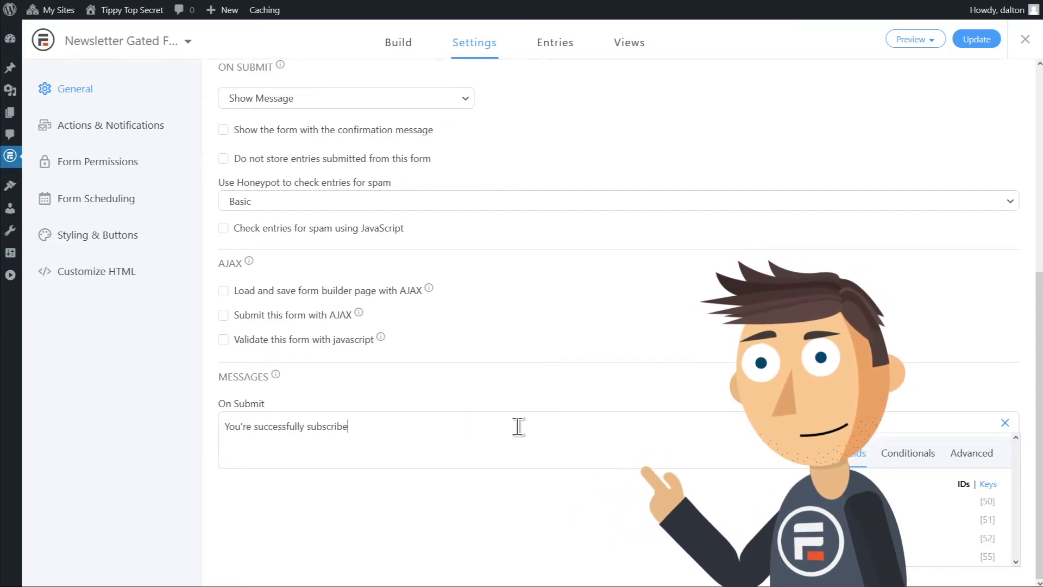
pyautogui.write('d to my newsletter! Download the scre')
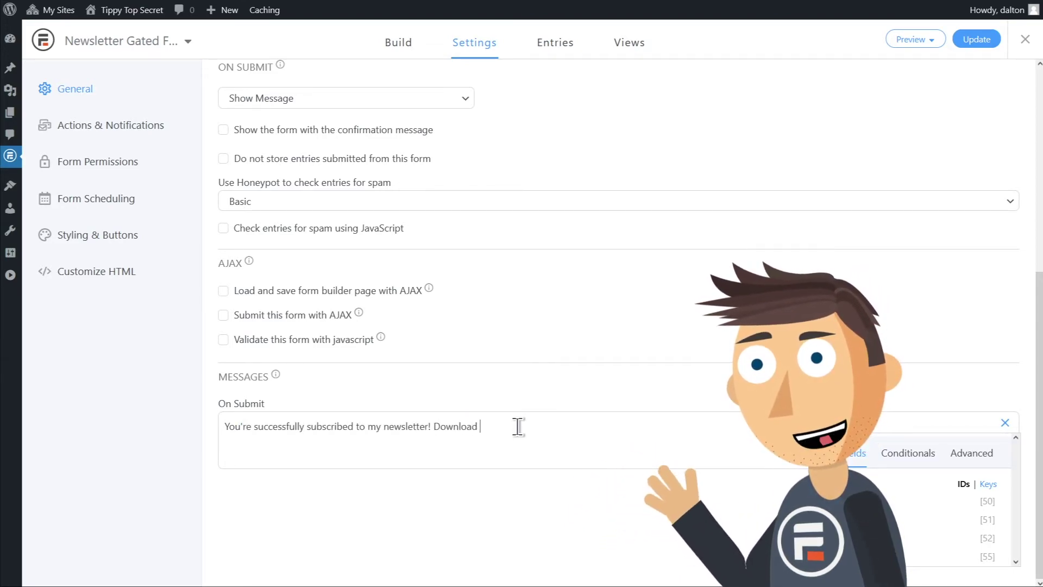
pyautogui.press('BackSpace')
pyautogui.press('BackSpace')
pyautogui.write('ecrets here.')
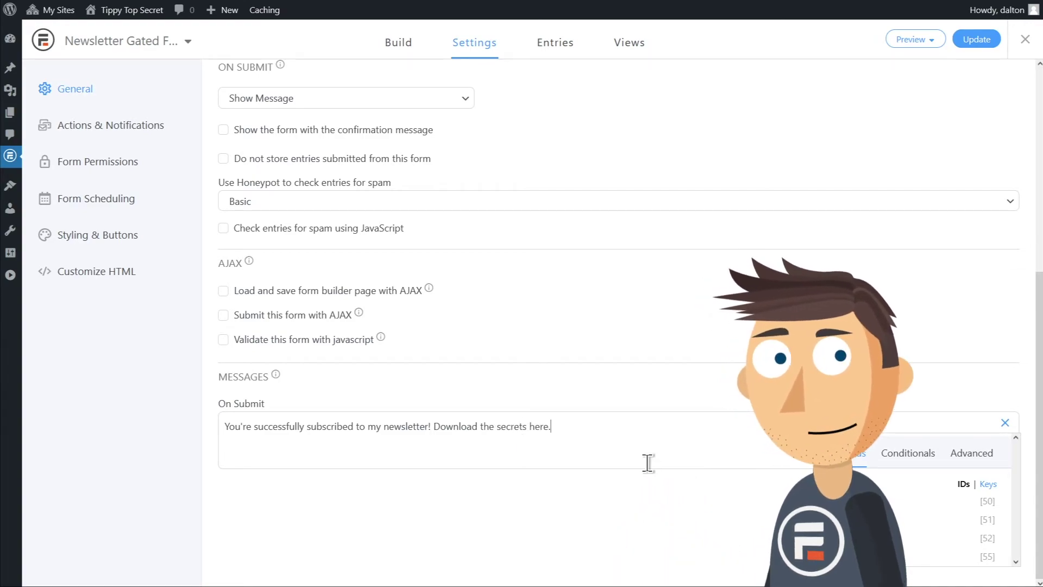
# Add the [display-frm-data id=90 filename="Secrets"] shortcode on a new line below.
pyautogui.press('Return')
pyautogui.write('[display-frm-data id=90]')
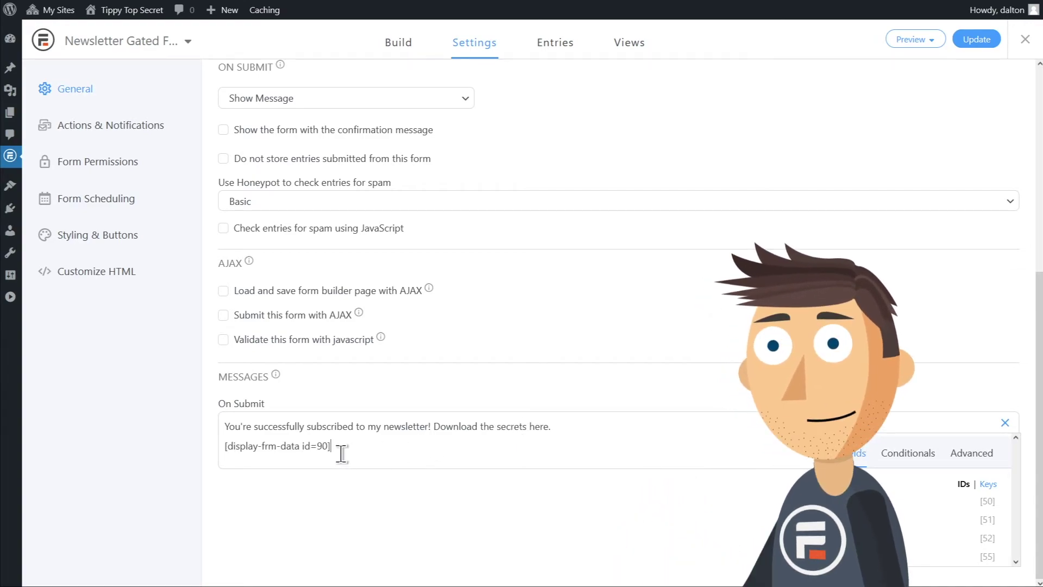
pyautogui.write('filename')
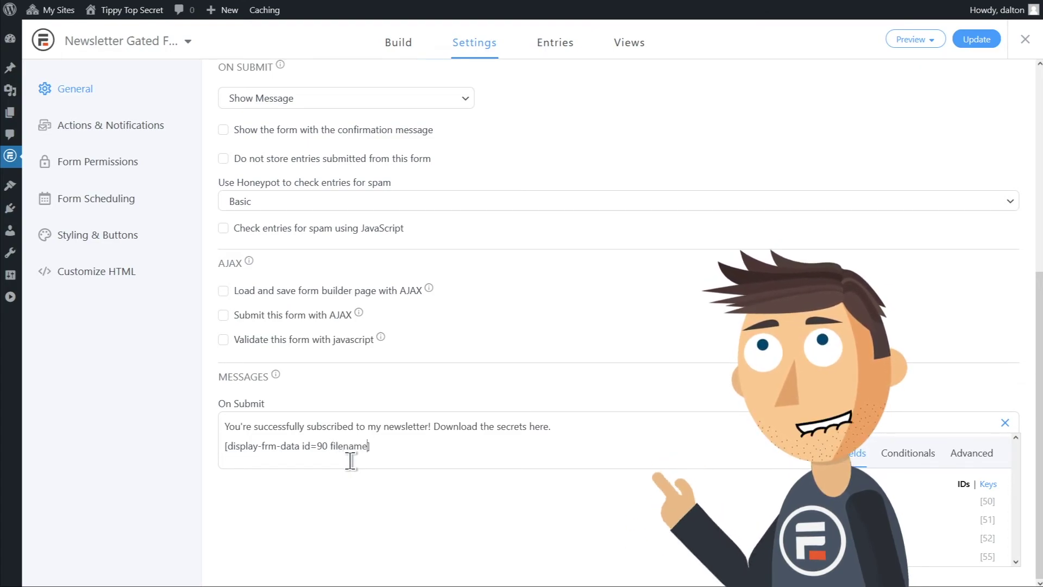
pyautogui.write('="Secrets')
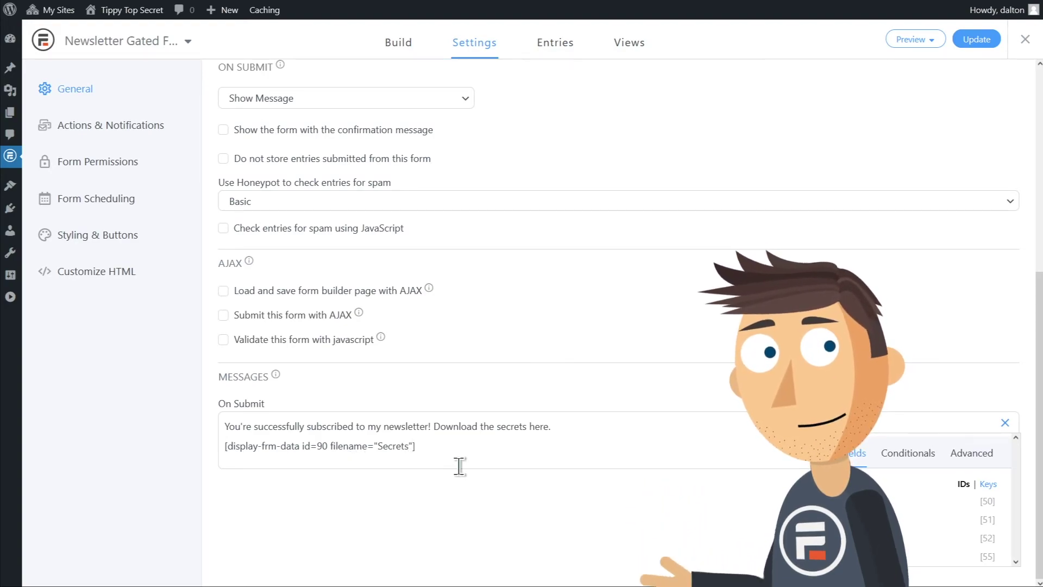
# Save the form settings and preview the form on a blank page.
pyautogui.click(974, 39)
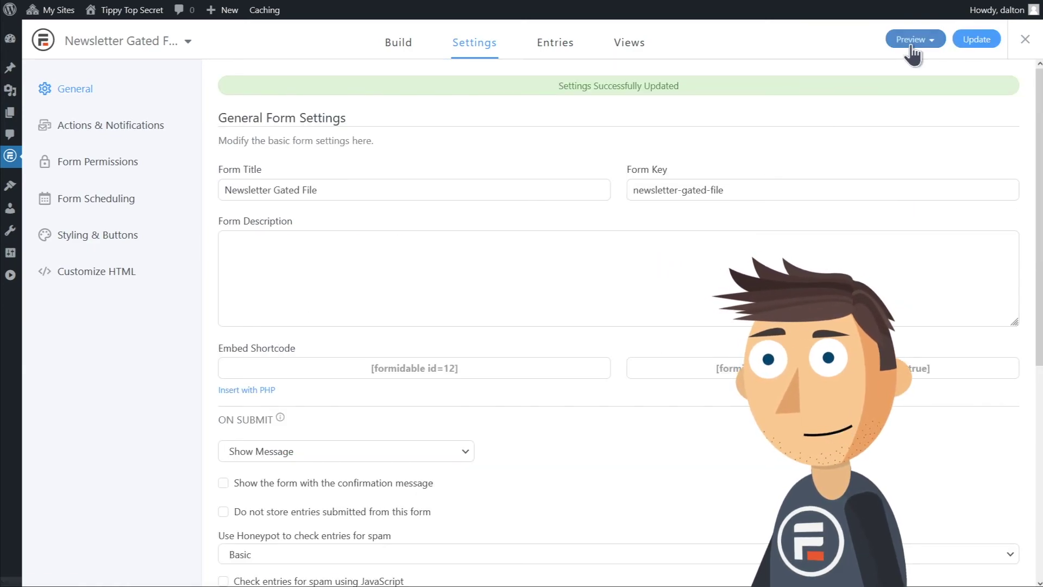
pyautogui.click(910, 41)
pyautogui.click(894, 61)
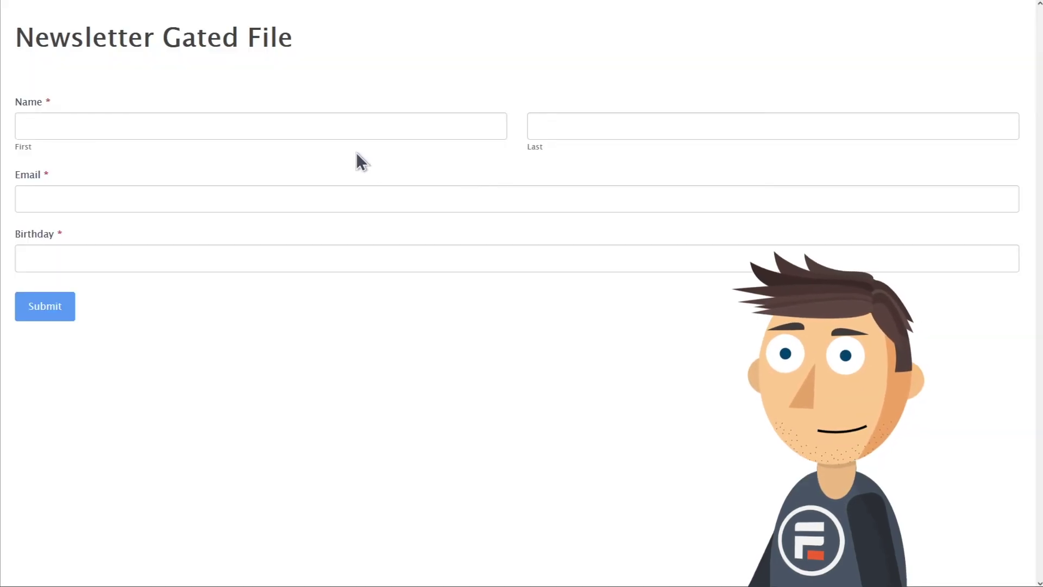
# Fill in the test entry with name 'First' 'Last', a test e-mail address, and the 9th as birthday.
pyautogui.click(341, 123)
pyautogui.write('First')
pyautogui.press('Tab')
pyautogui.write('Last')
pyautogui.press('Tab')
pyautogui.write('testemail')
pyautogui.press('Down')
pyautogui.press('Return')
pyautogui.click(163, 258)
pyautogui.click(70, 392)
# Submit the entry and open the protected Secrets PDF from the Open Secrets link.
pyautogui.click(61, 313)
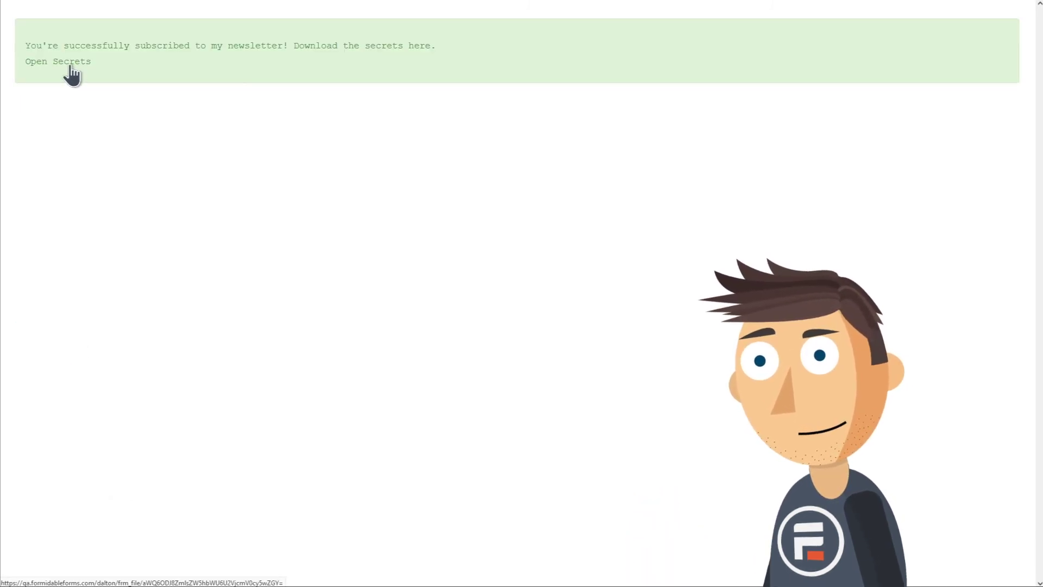
pyautogui.click(70, 64)
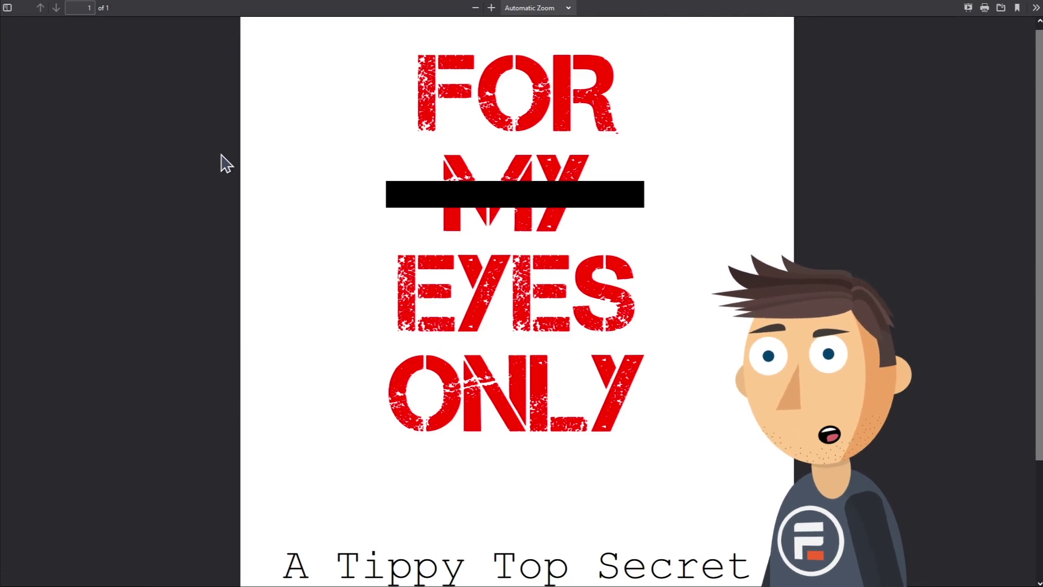
pyautogui.scroll(-3, 221, 163)
pyautogui.scroll(3, 221, 163)
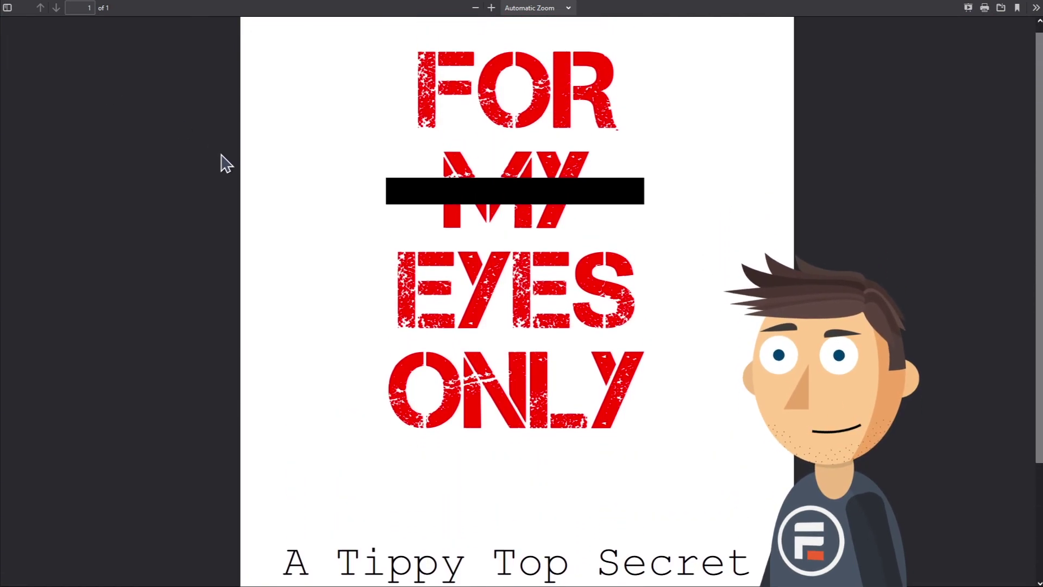